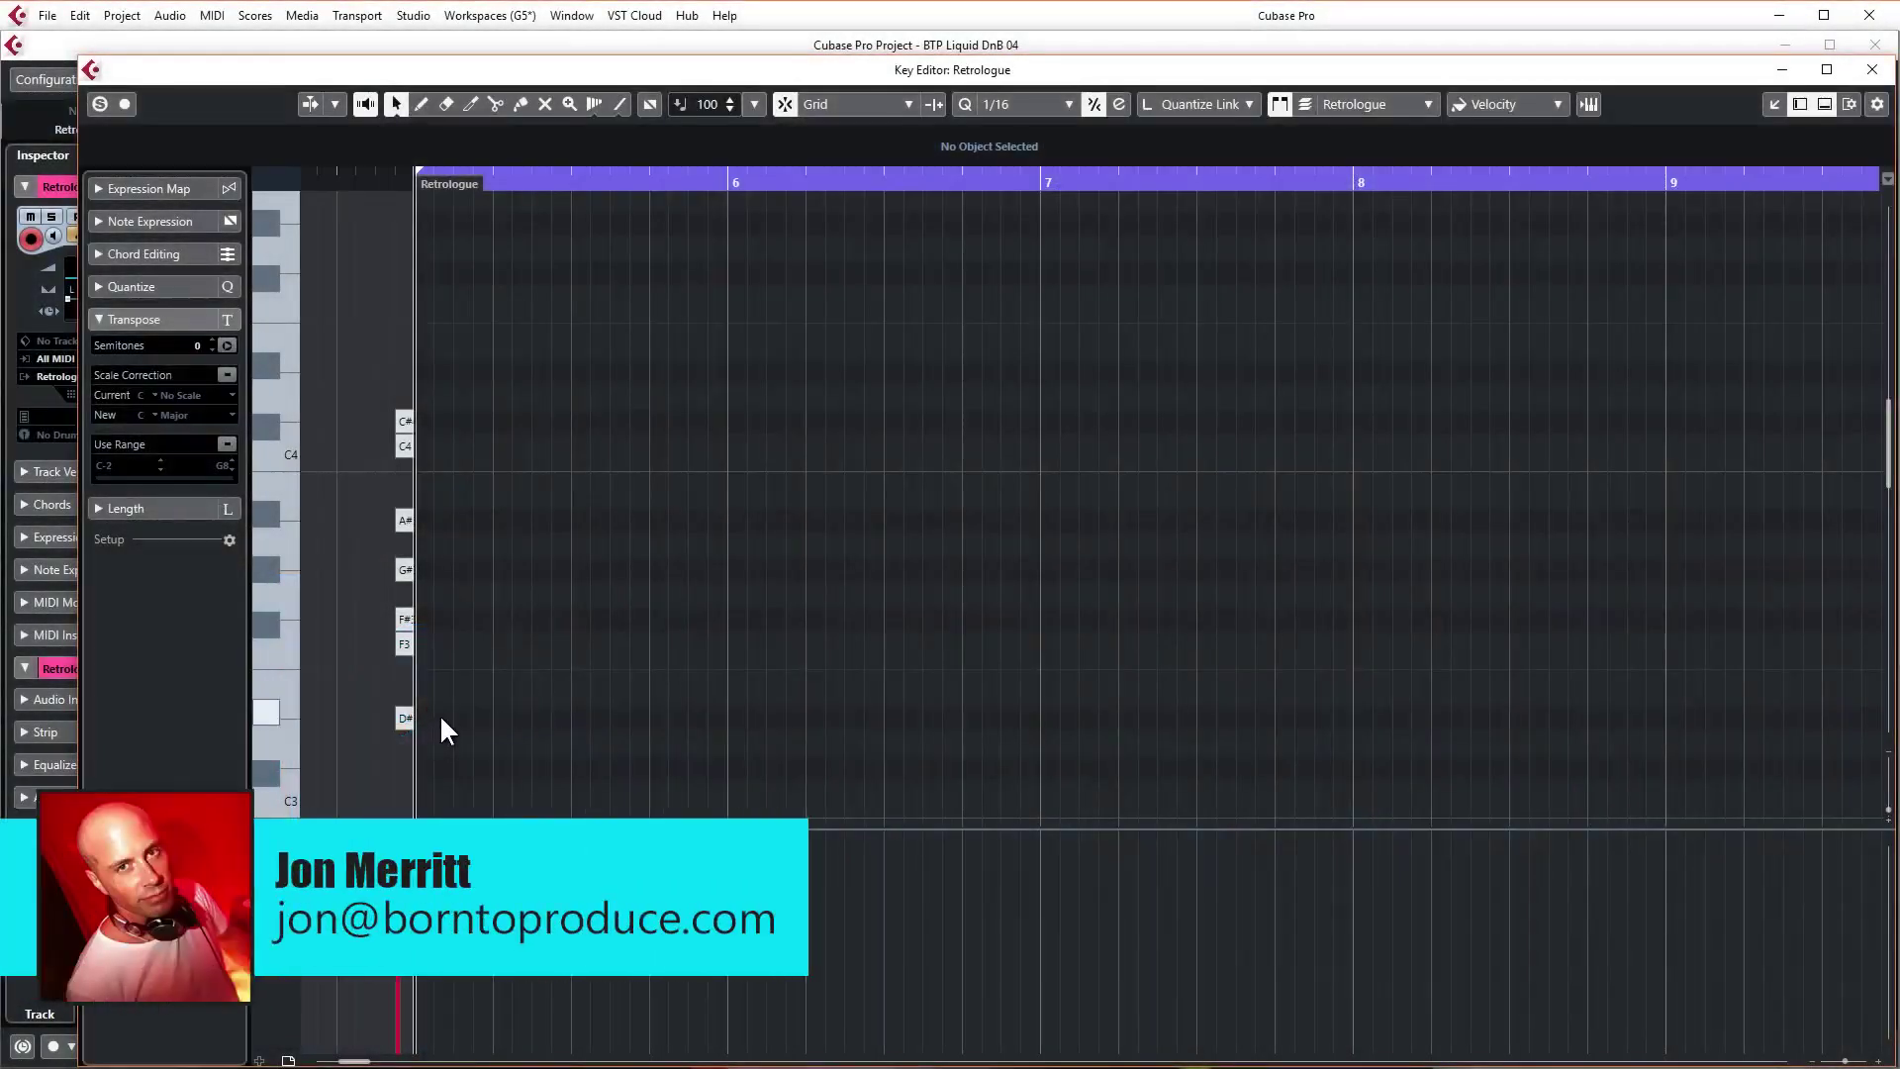
Move the short D#3 note to the start of bar 5 and play it back.
click(407, 715)
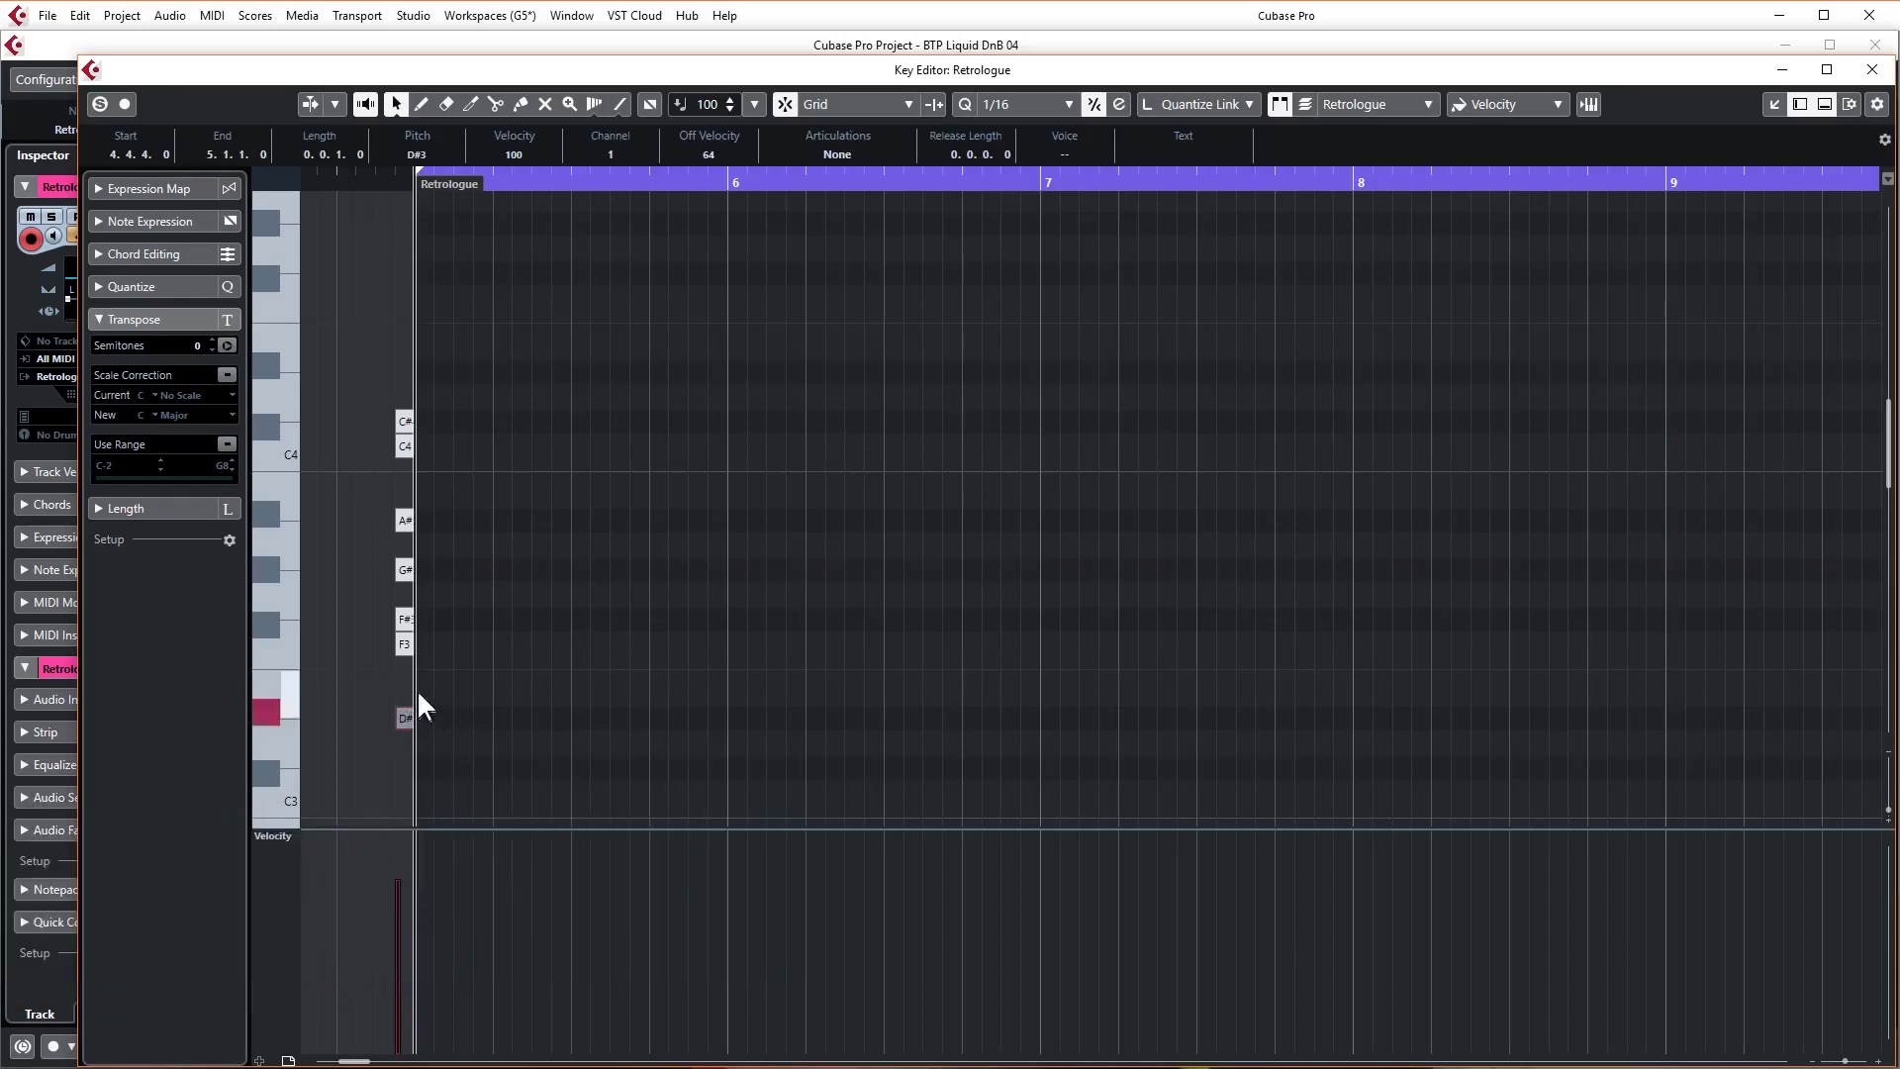
drag(408, 716, 729, 715)
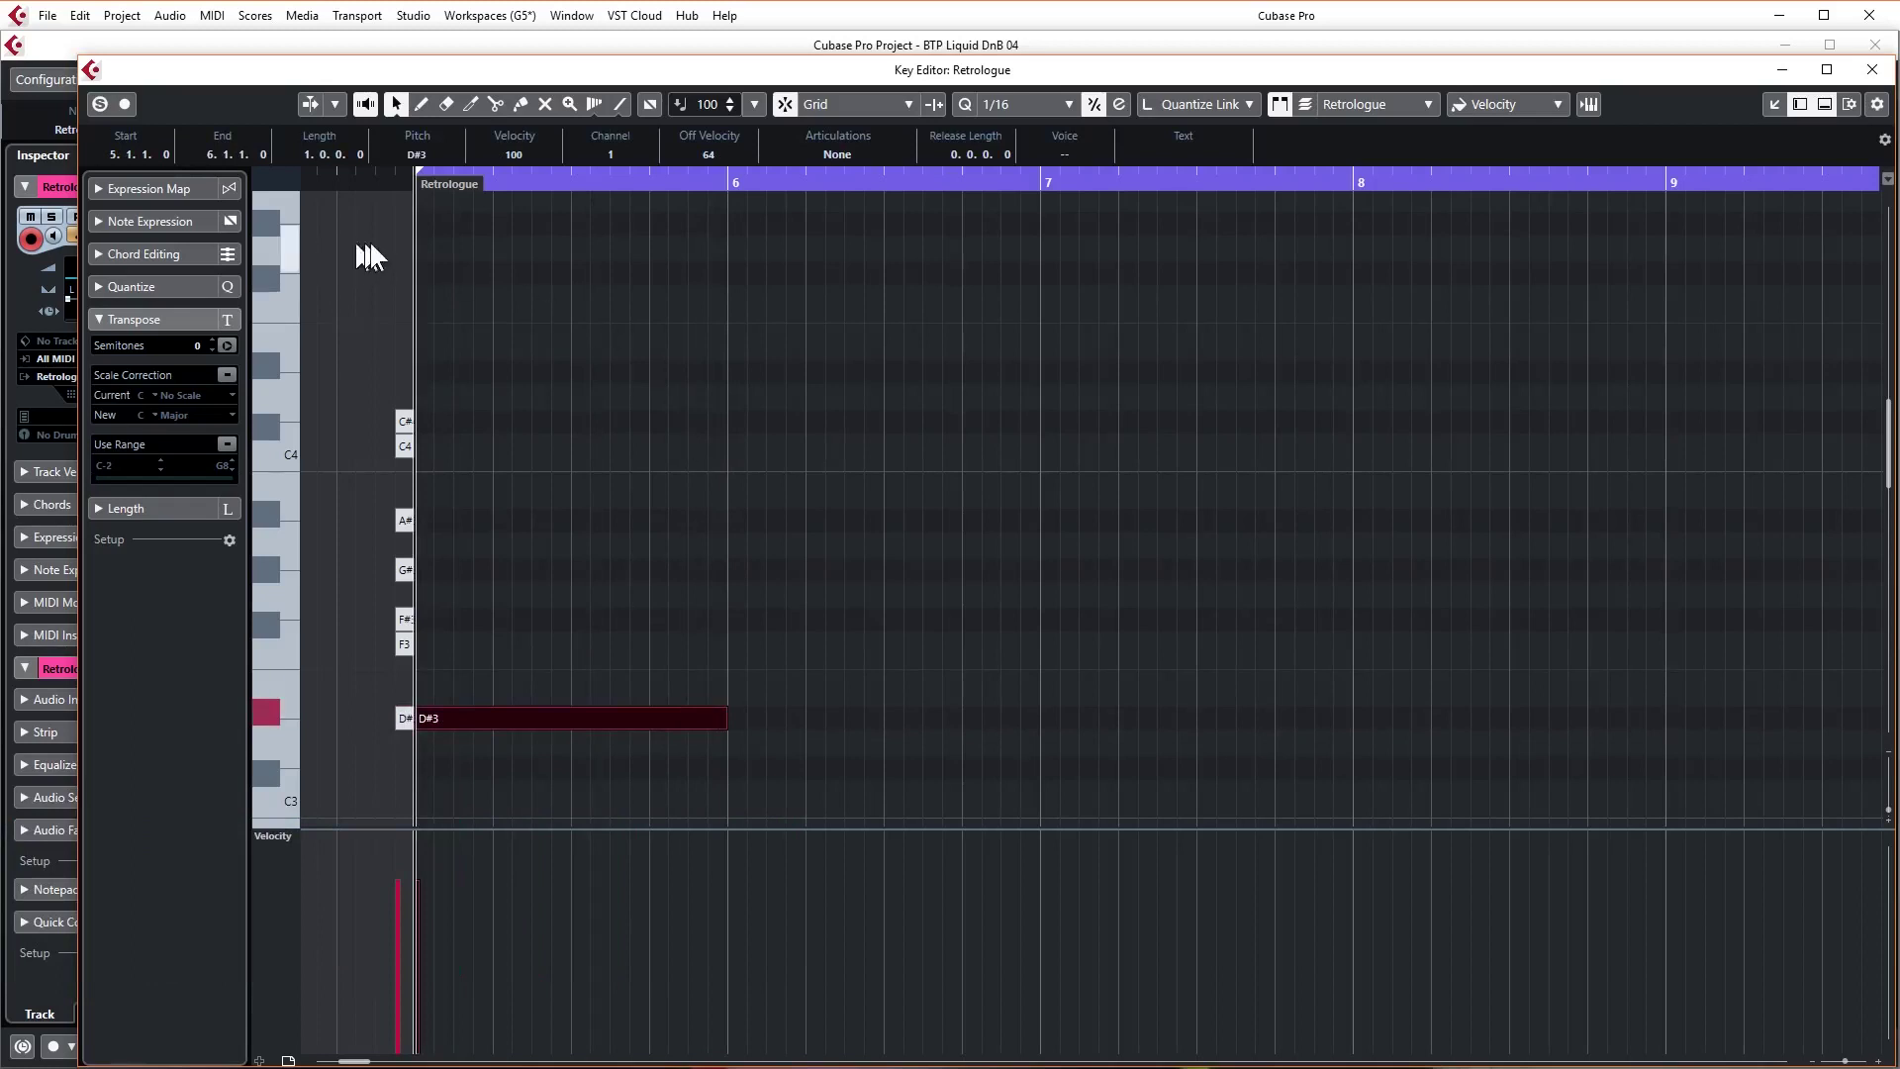
key(space)
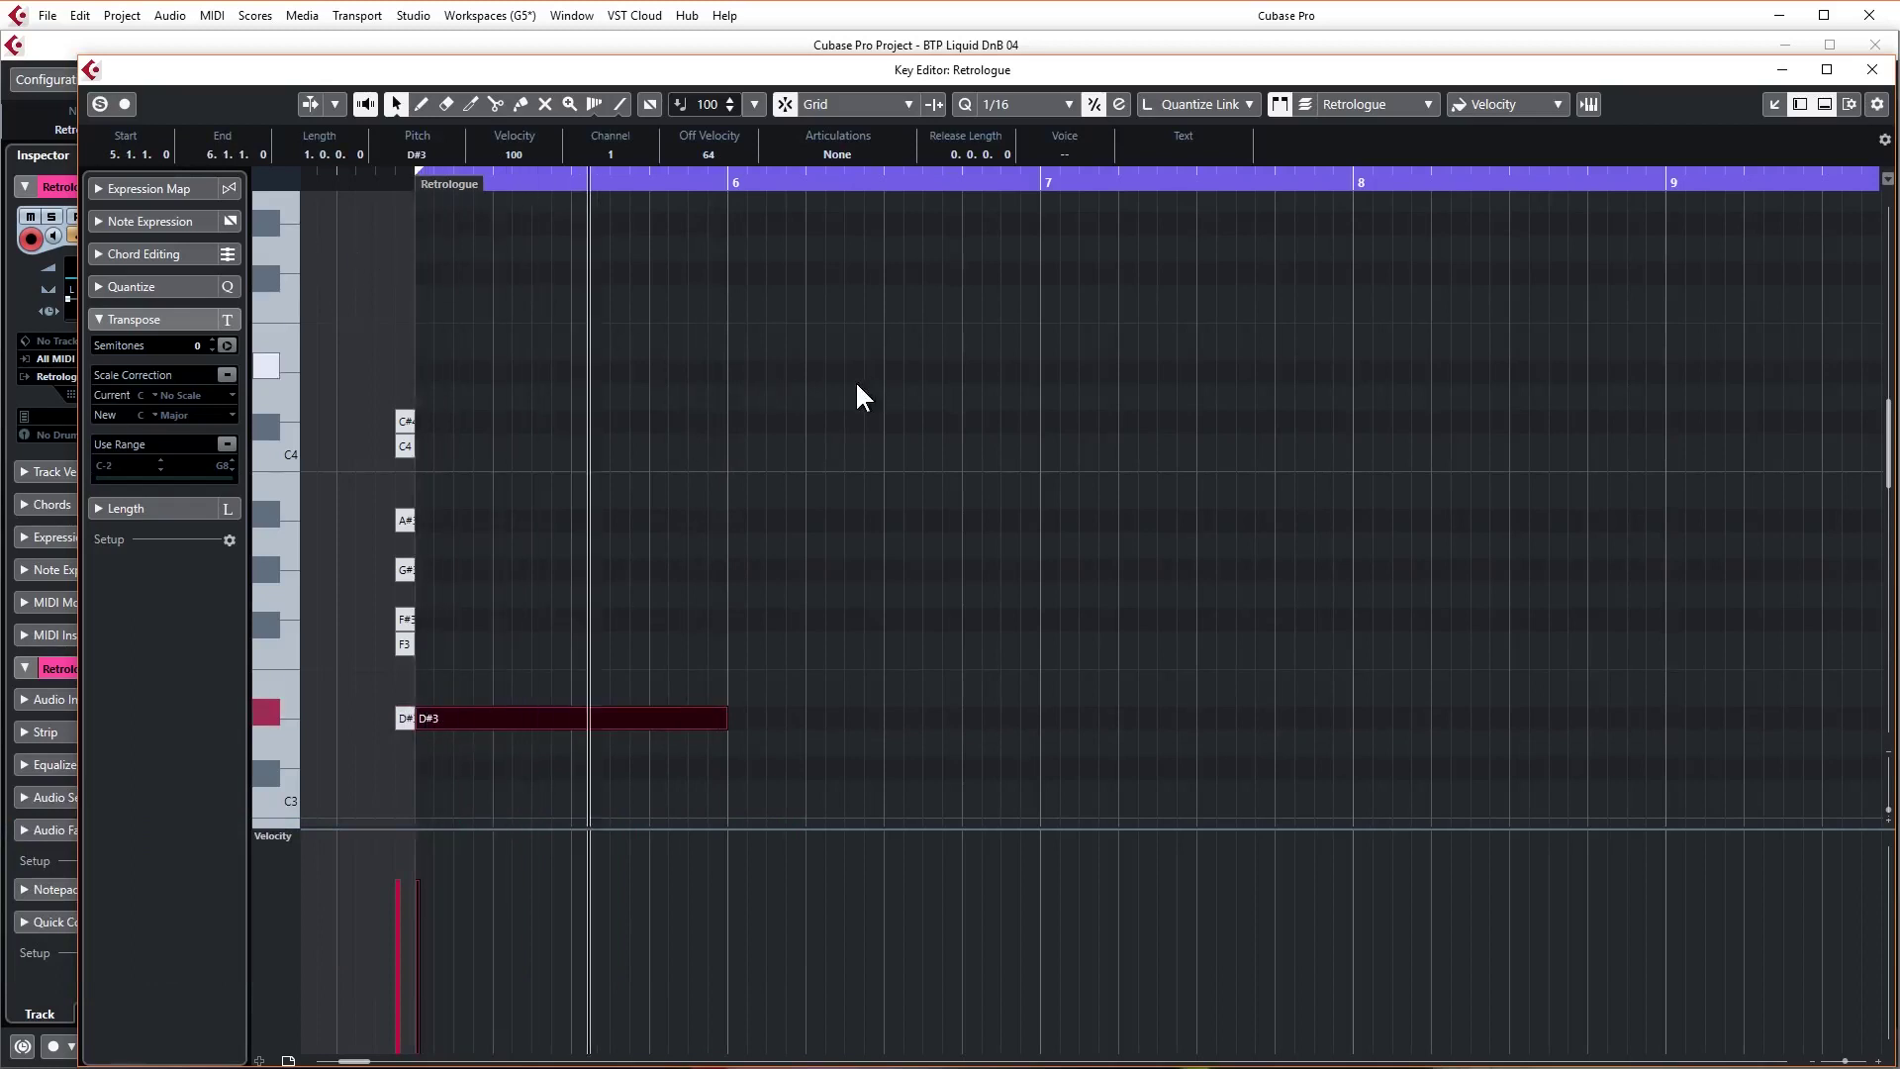
Copy the D#3 note up to F#3 and A#3 to build a D# minor chord.
click(406, 715)
click(404, 643)
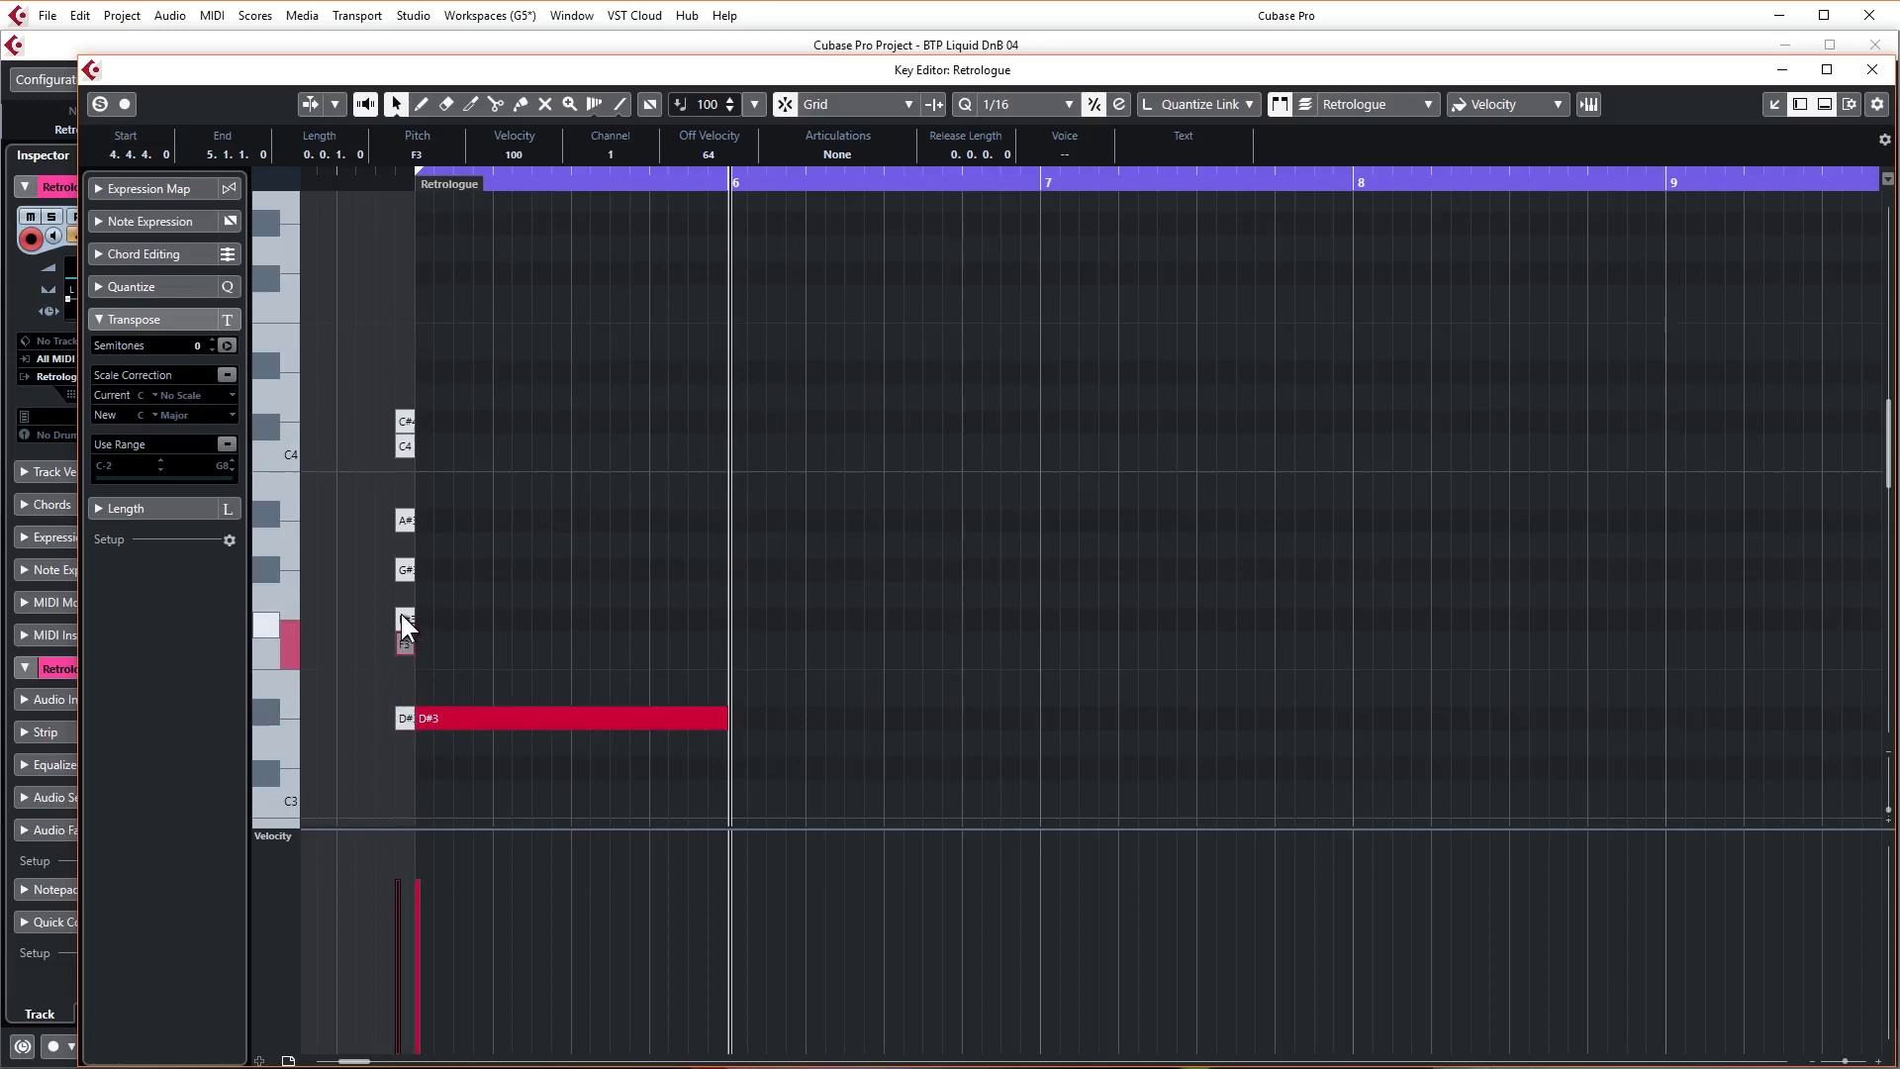
click(404, 618)
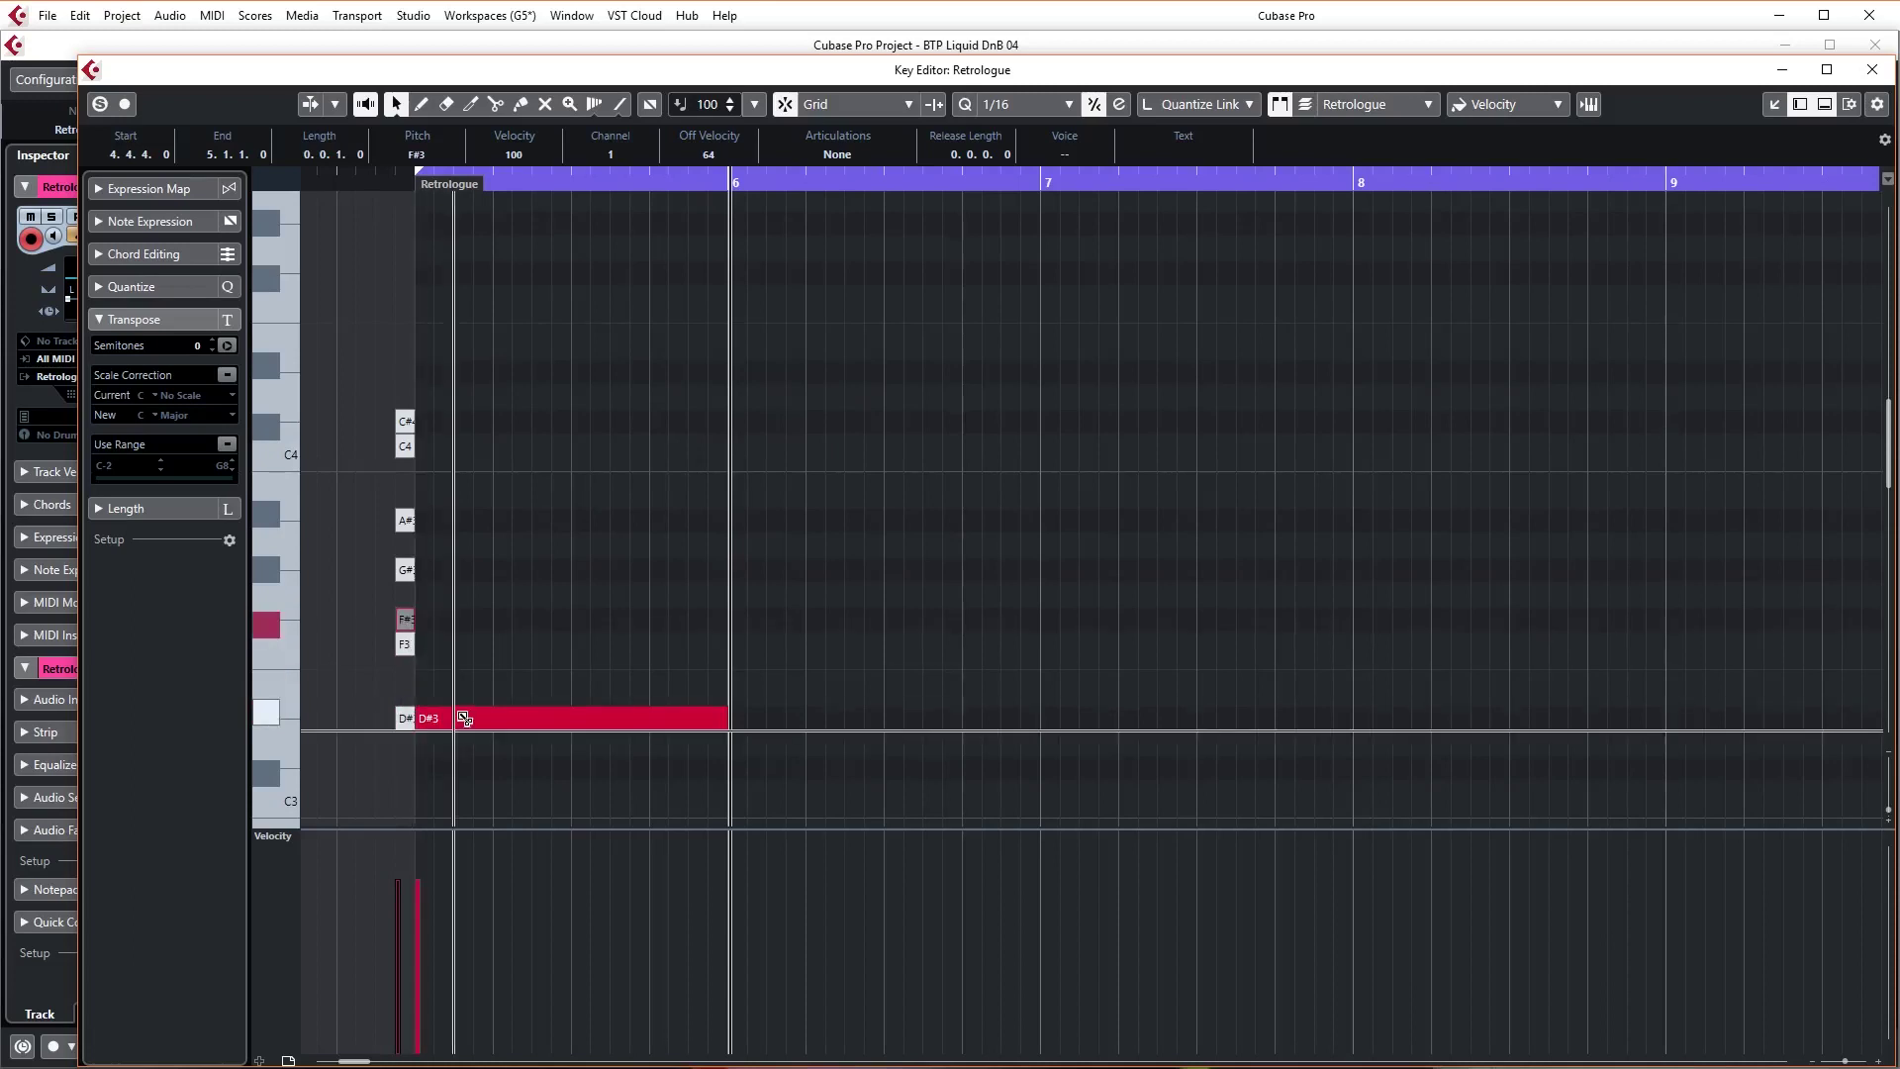
drag(458, 720, 459, 619)
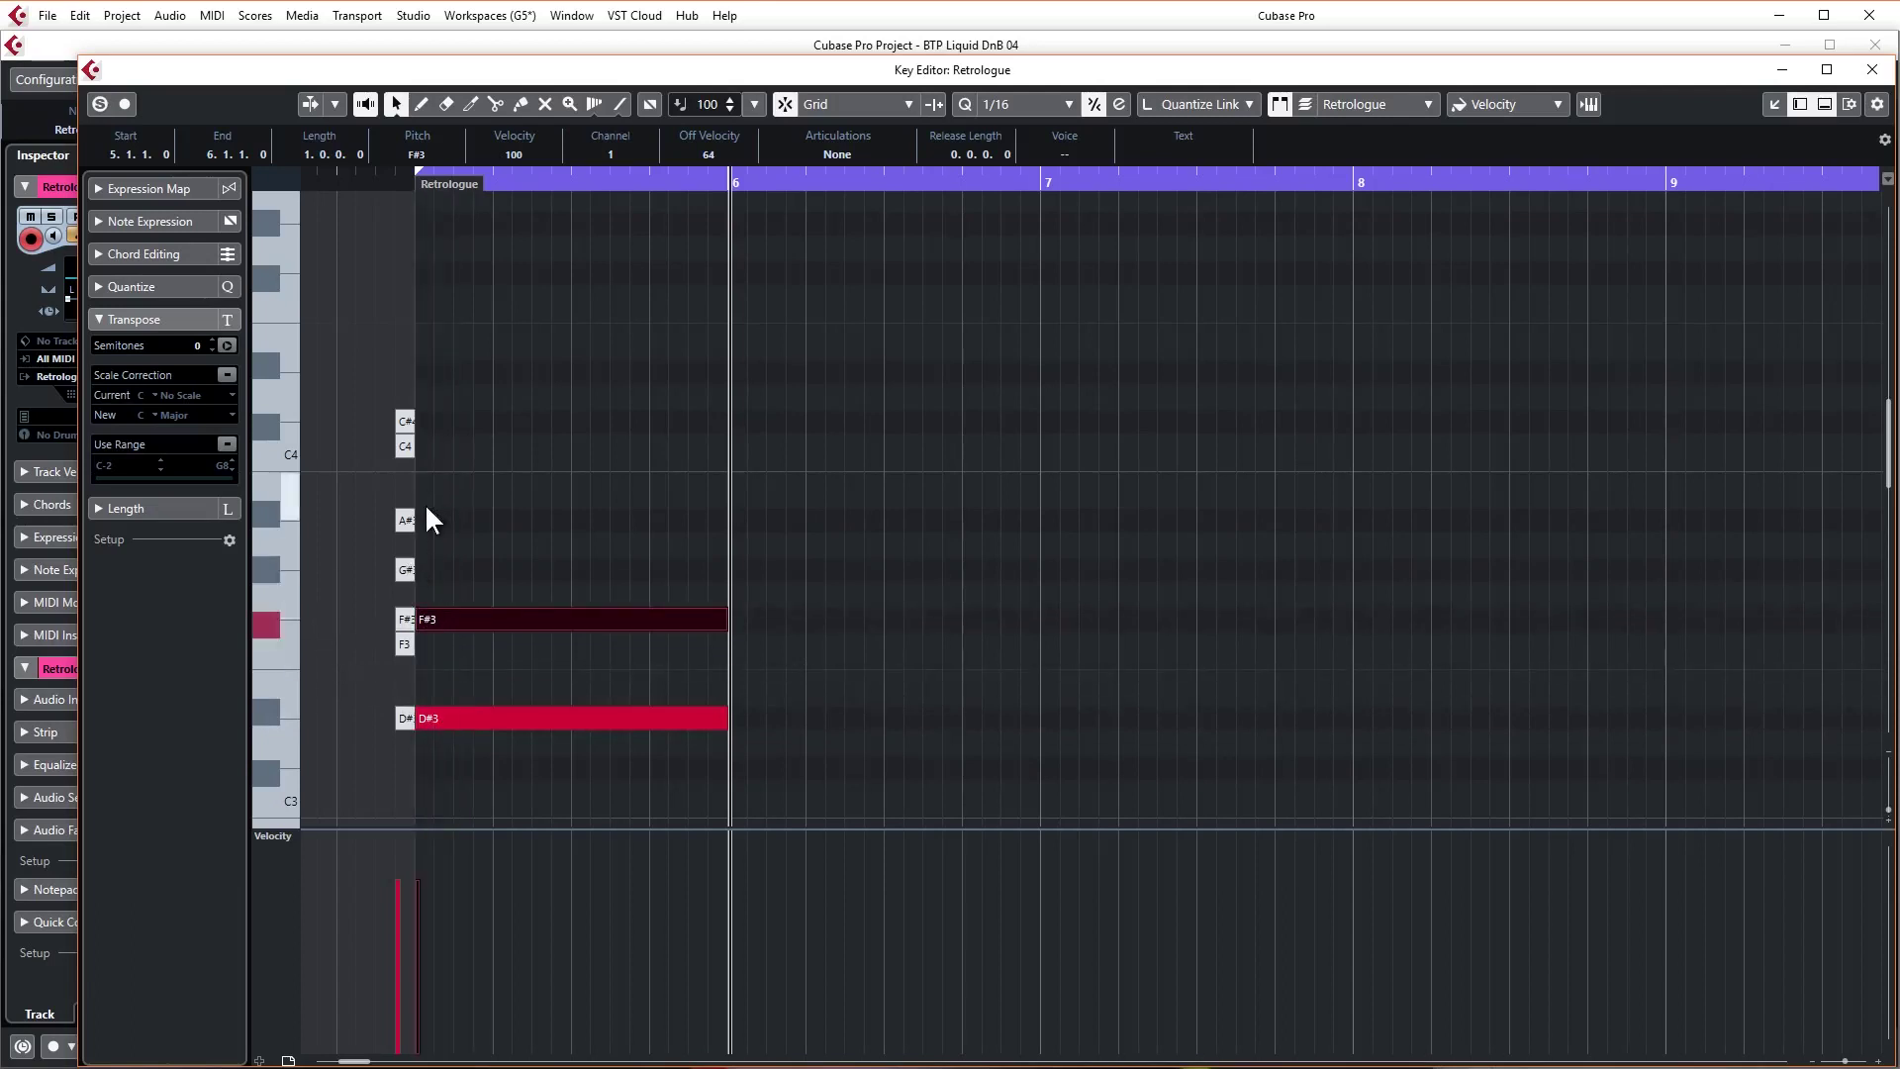
drag(429, 621, 444, 525)
click(408, 181)
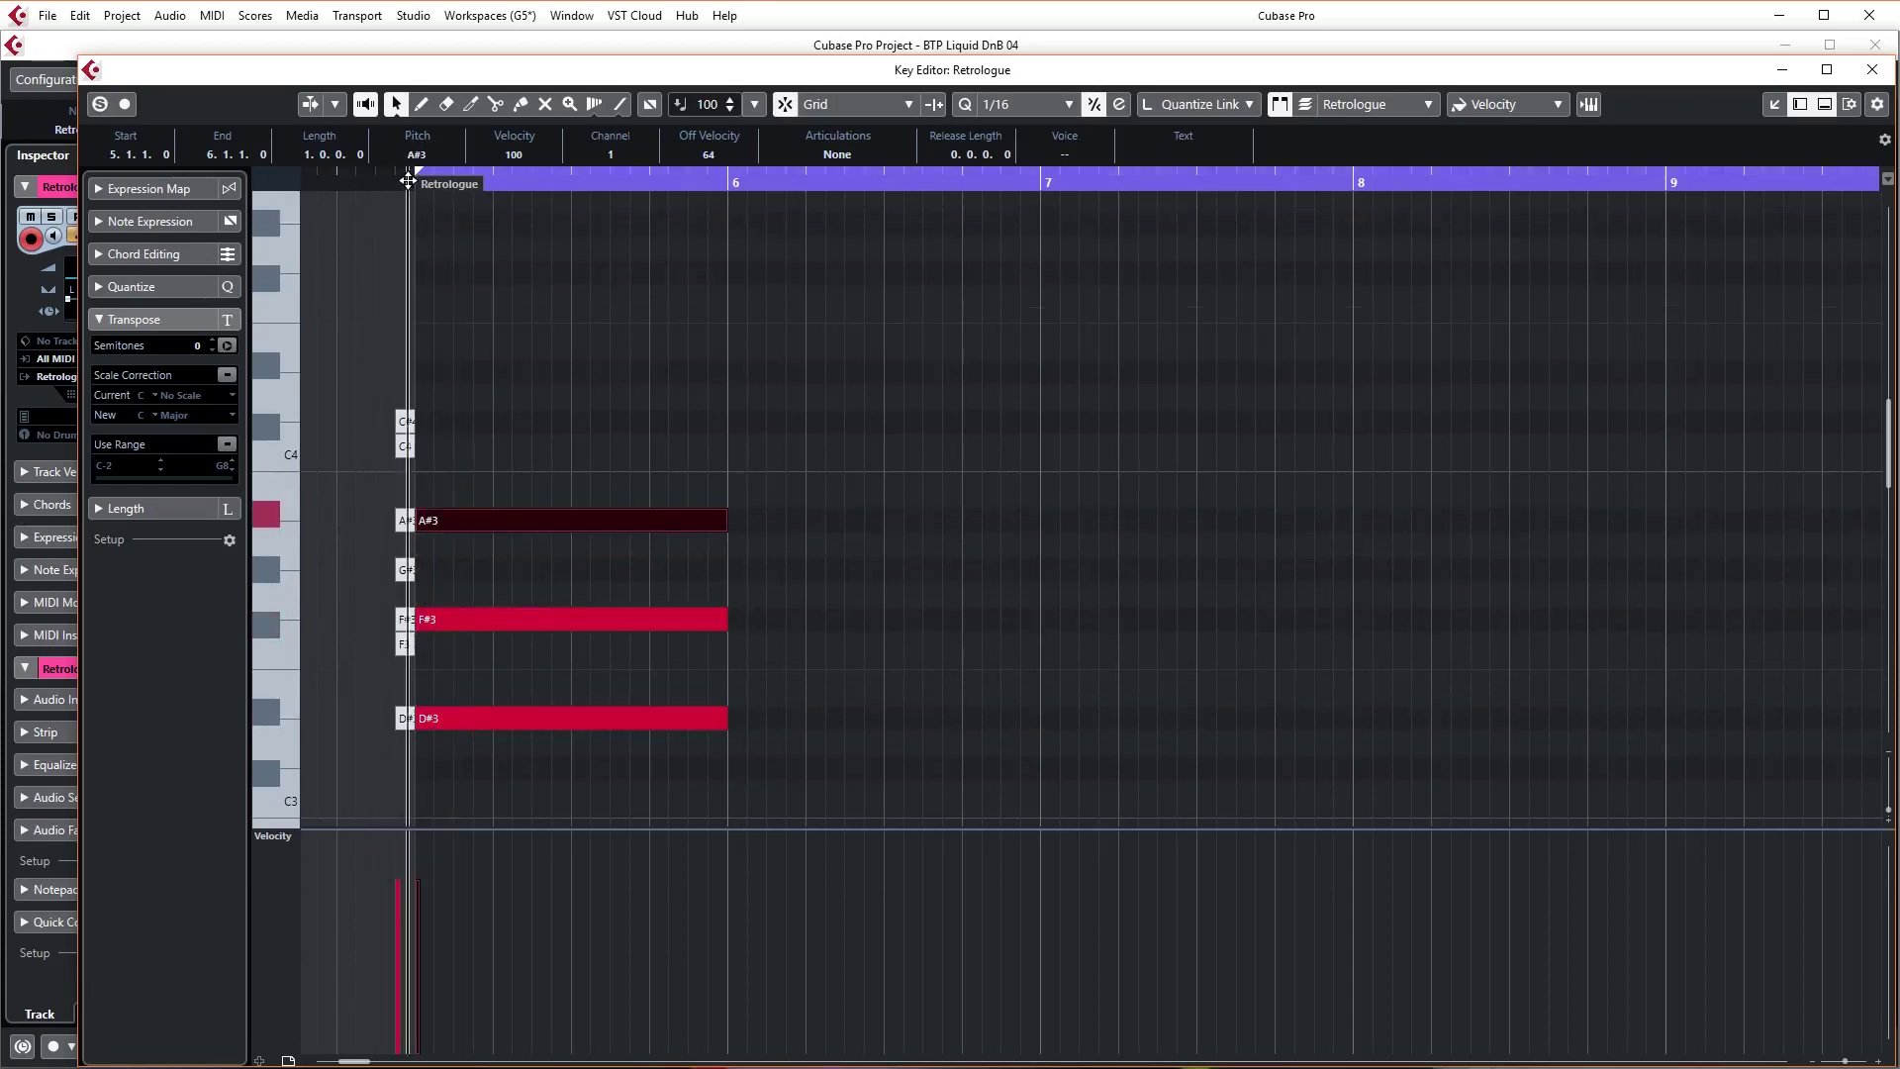
Draw bar-long F3, G#3 and C4 notes across bar 6, then play both chords from bar 5.
key(space)
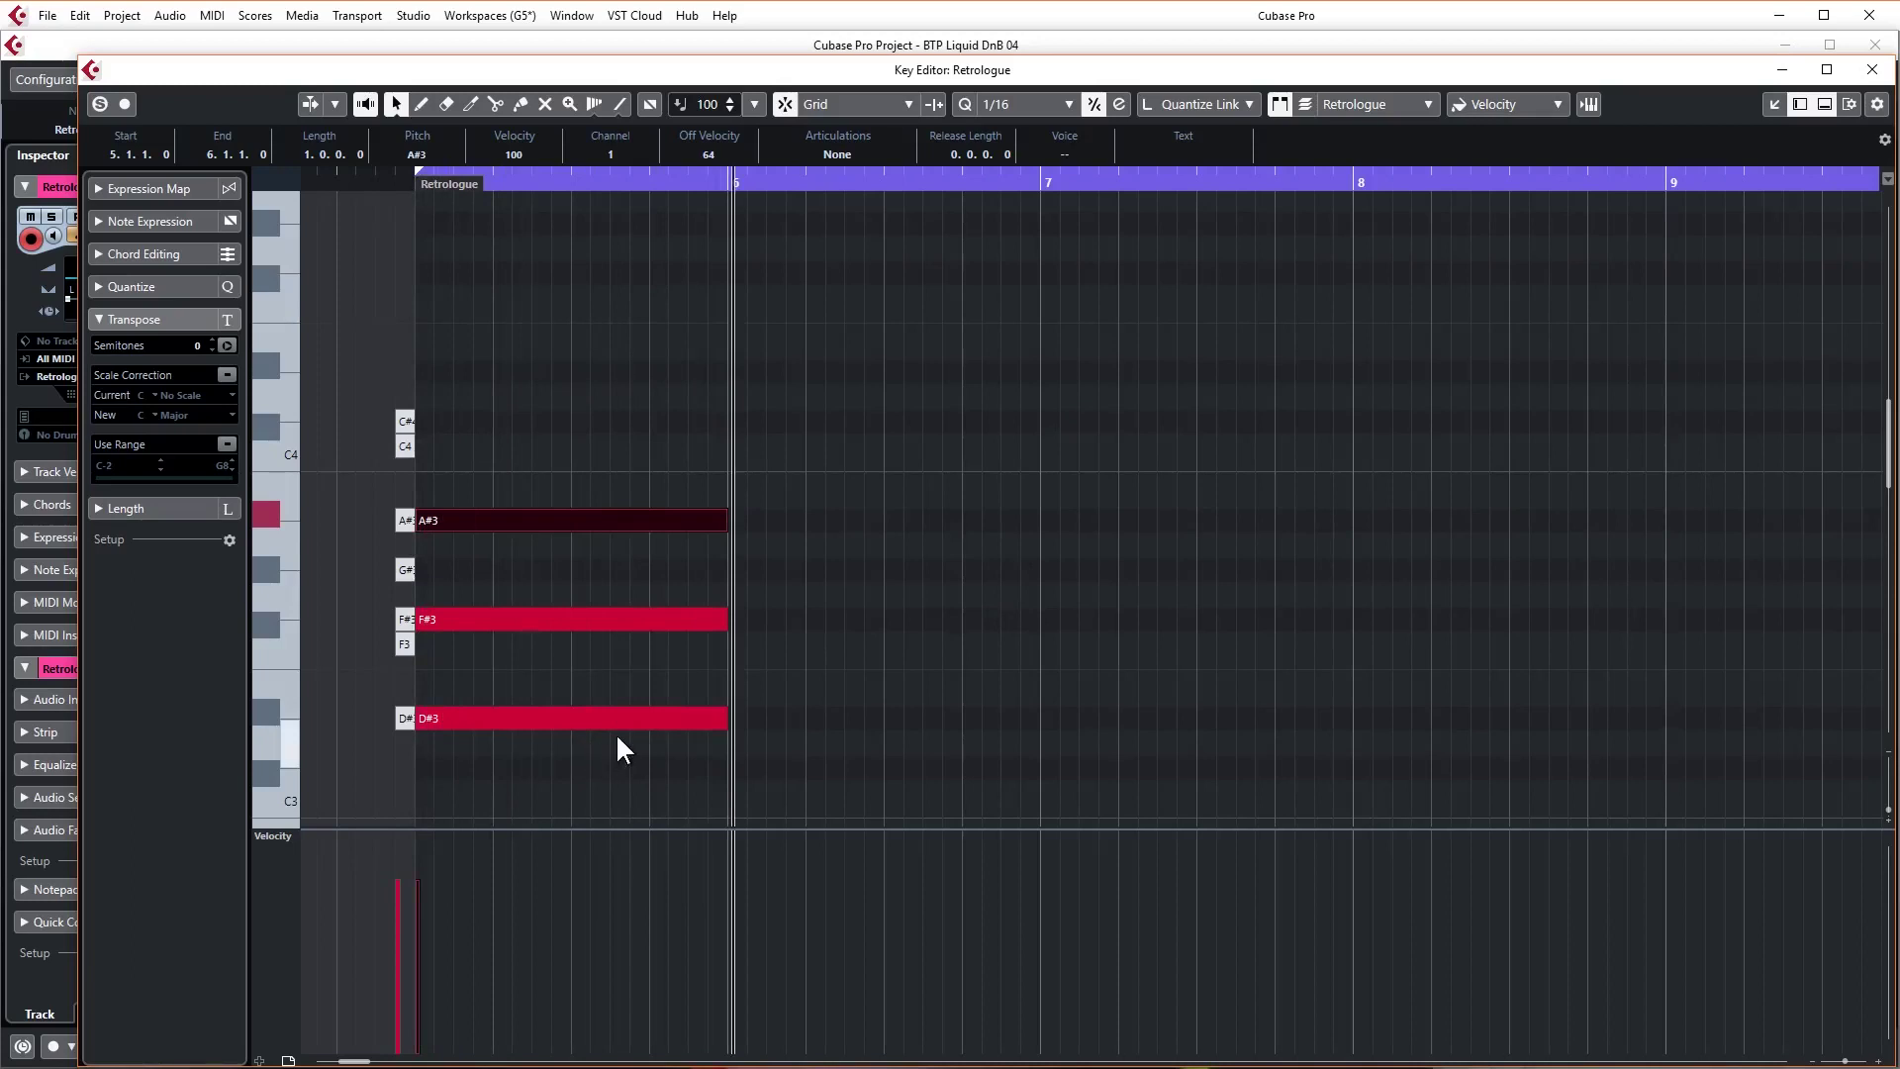
drag(733, 641, 1043, 638)
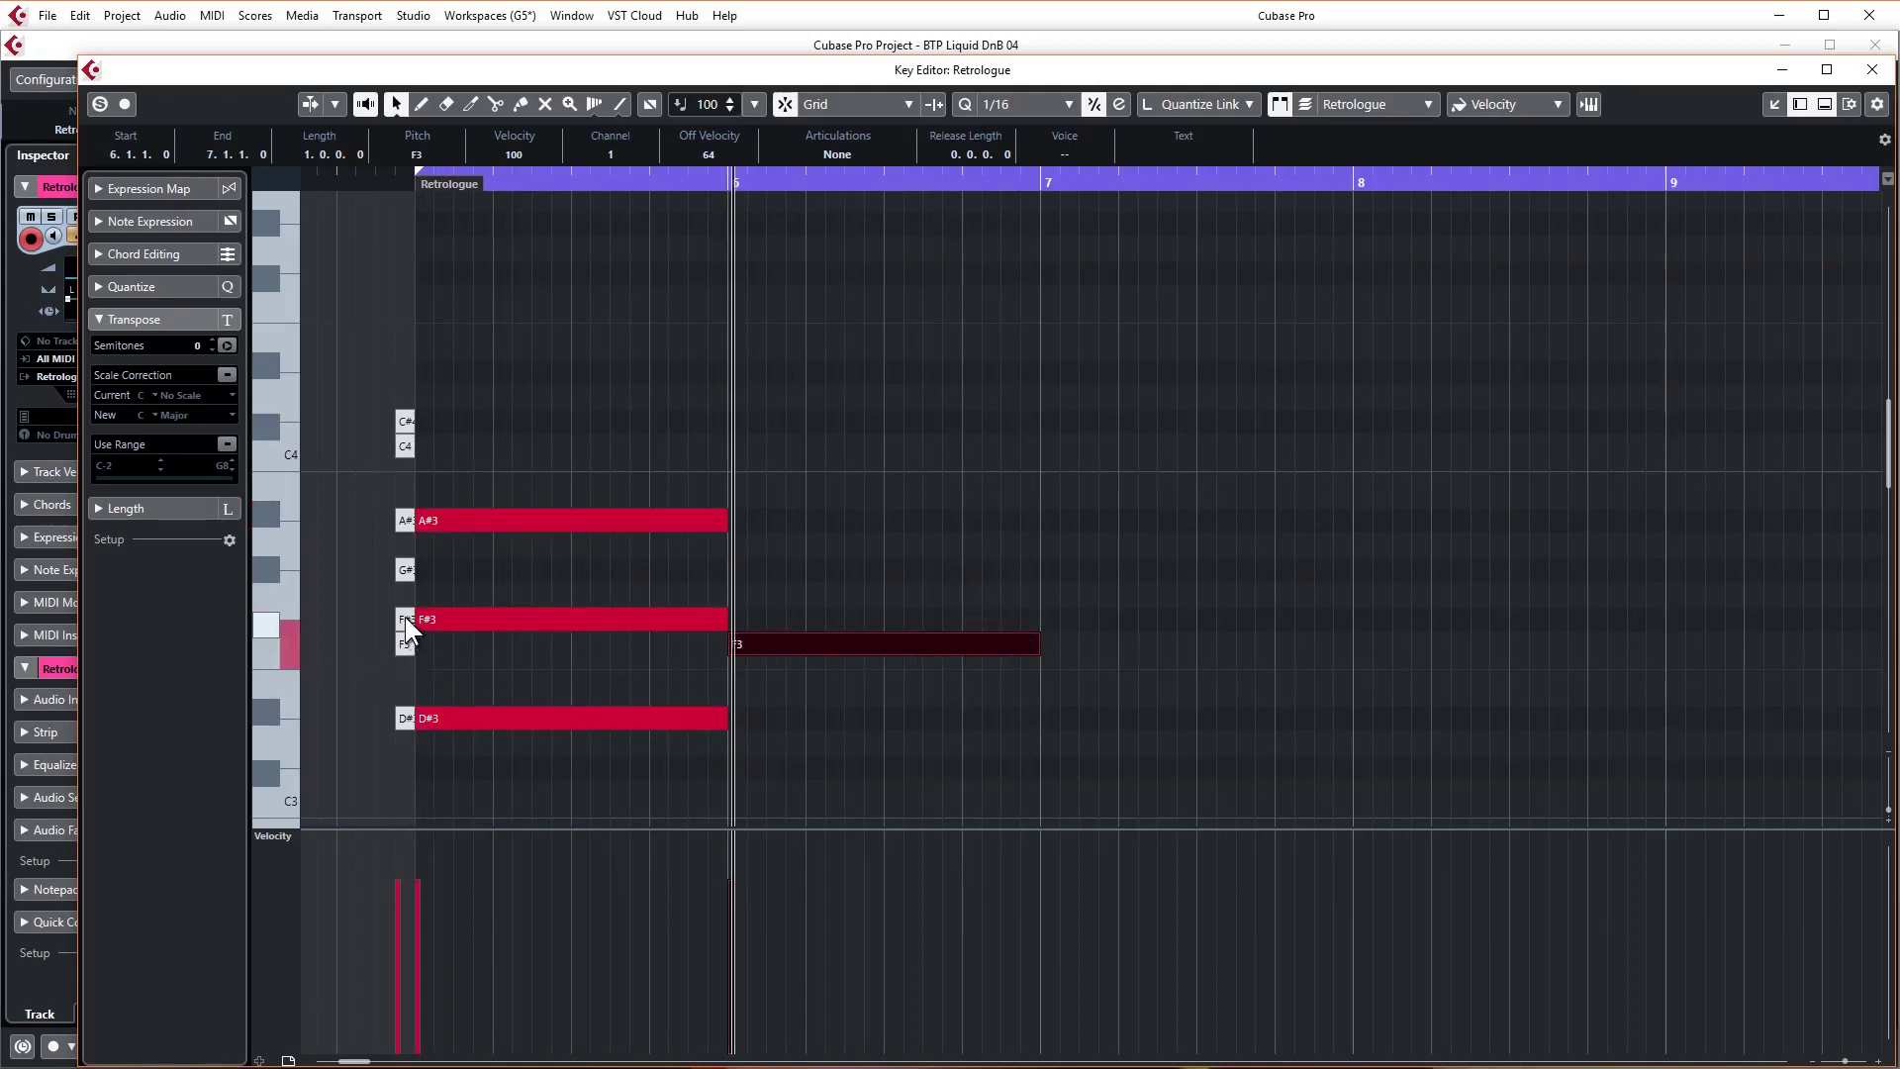
drag(737, 569, 1024, 569)
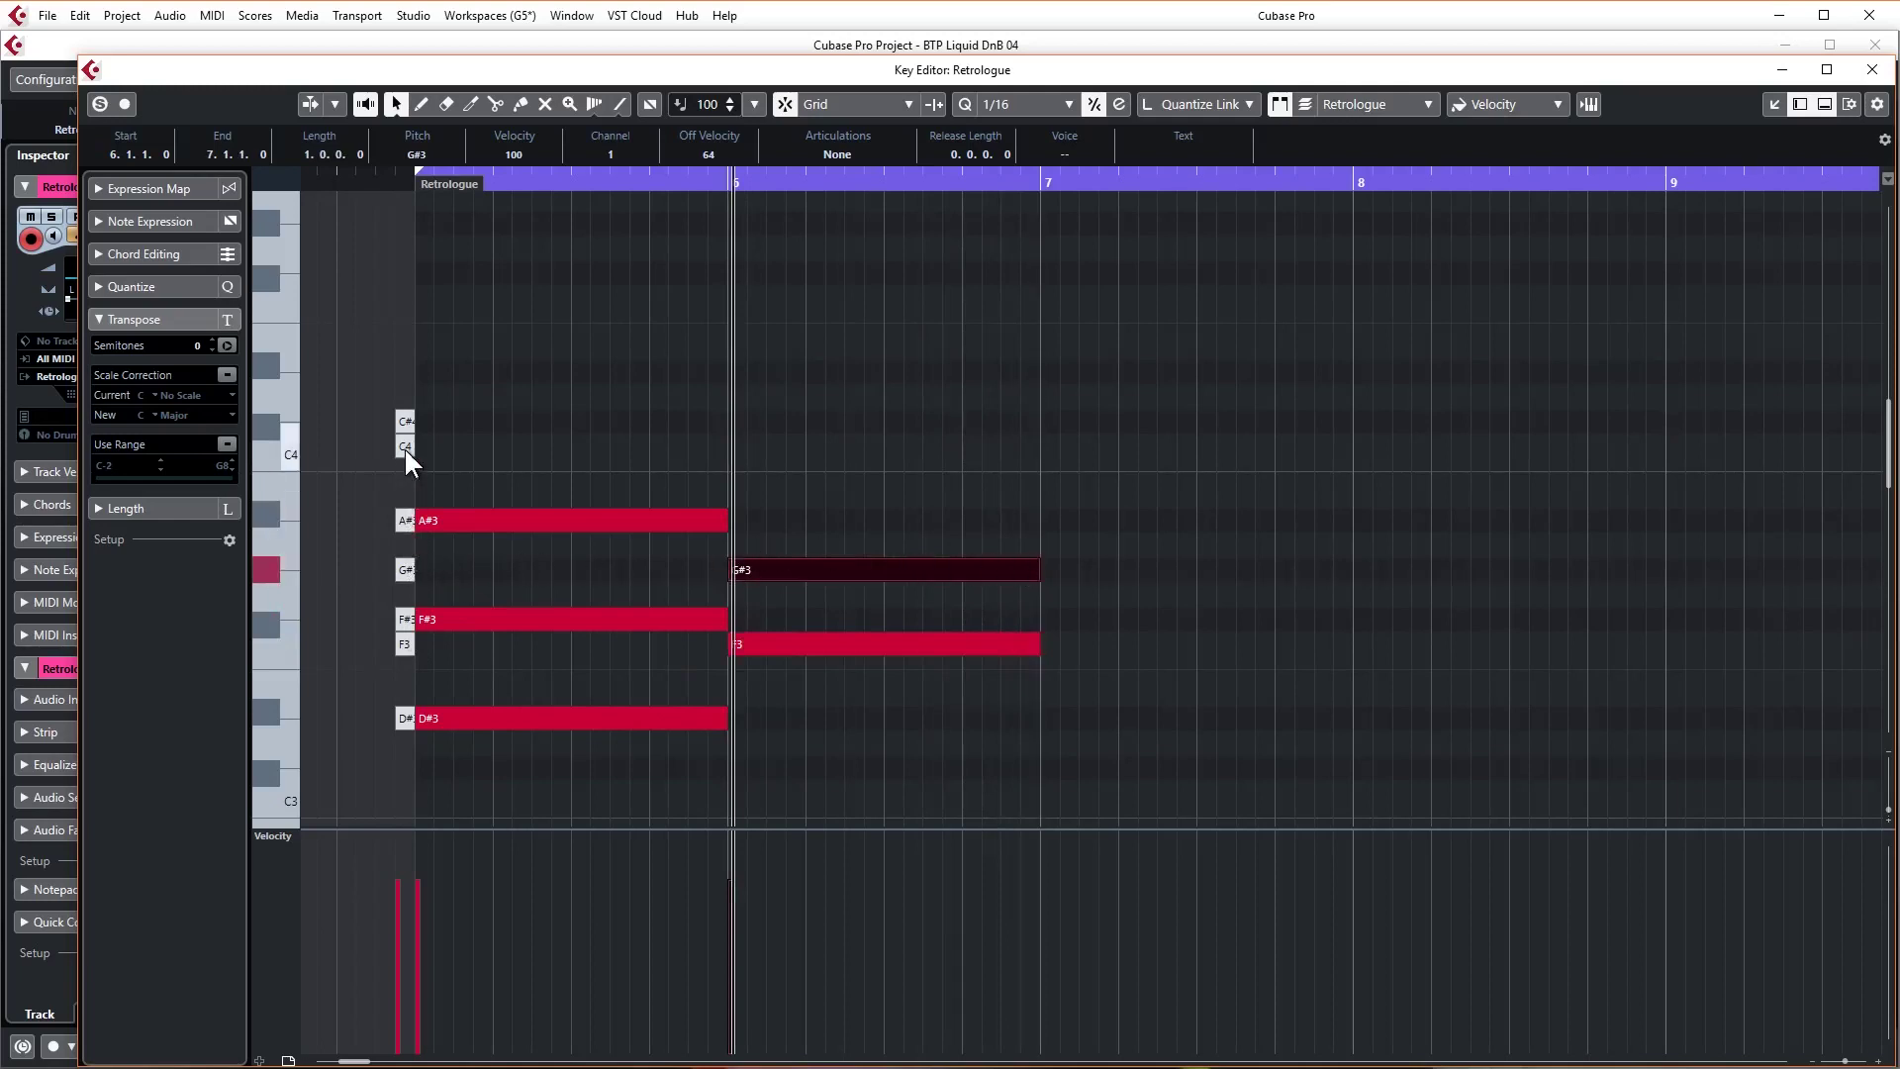
drag(735, 445, 1041, 444)
click(411, 182)
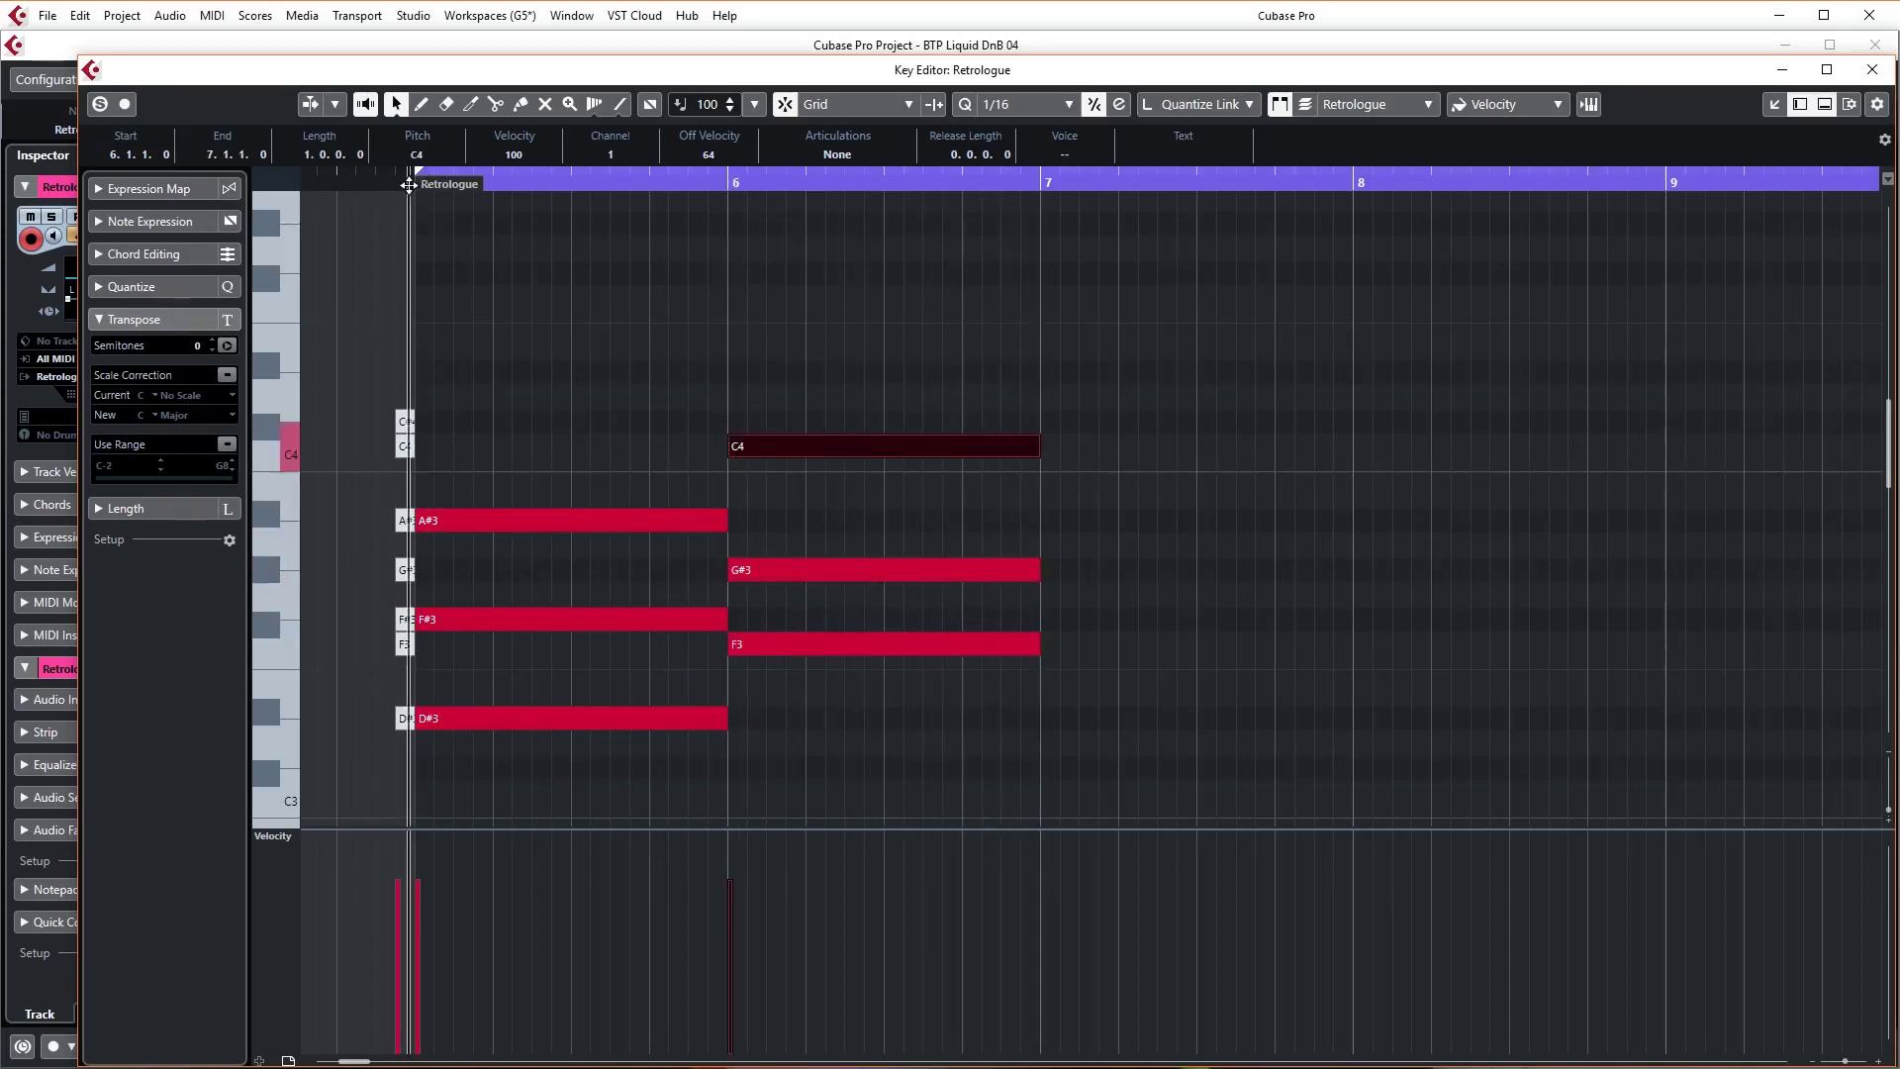
key(space)
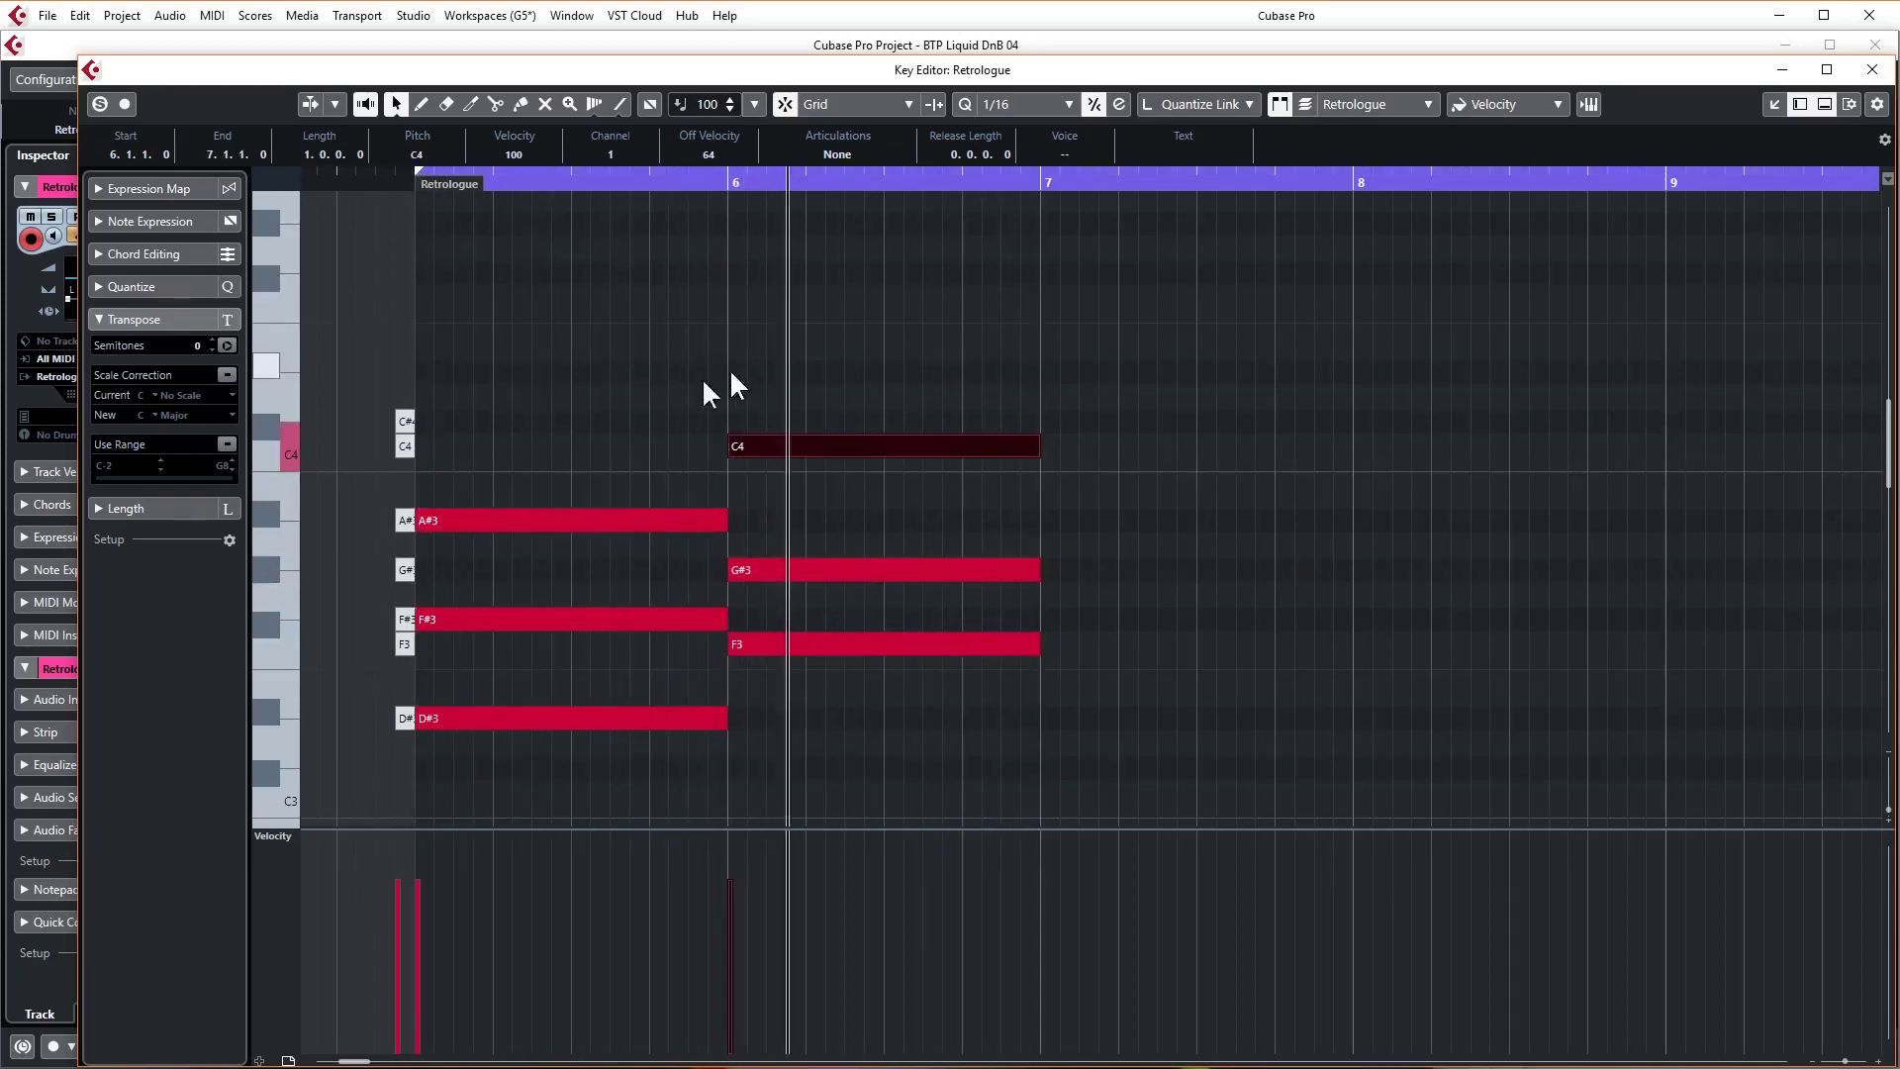
Add the F#3–A#3–C#4 chord across bar 7 and audition the chord sequence.
click(372, 591)
scroll(374, 592, down, 3)
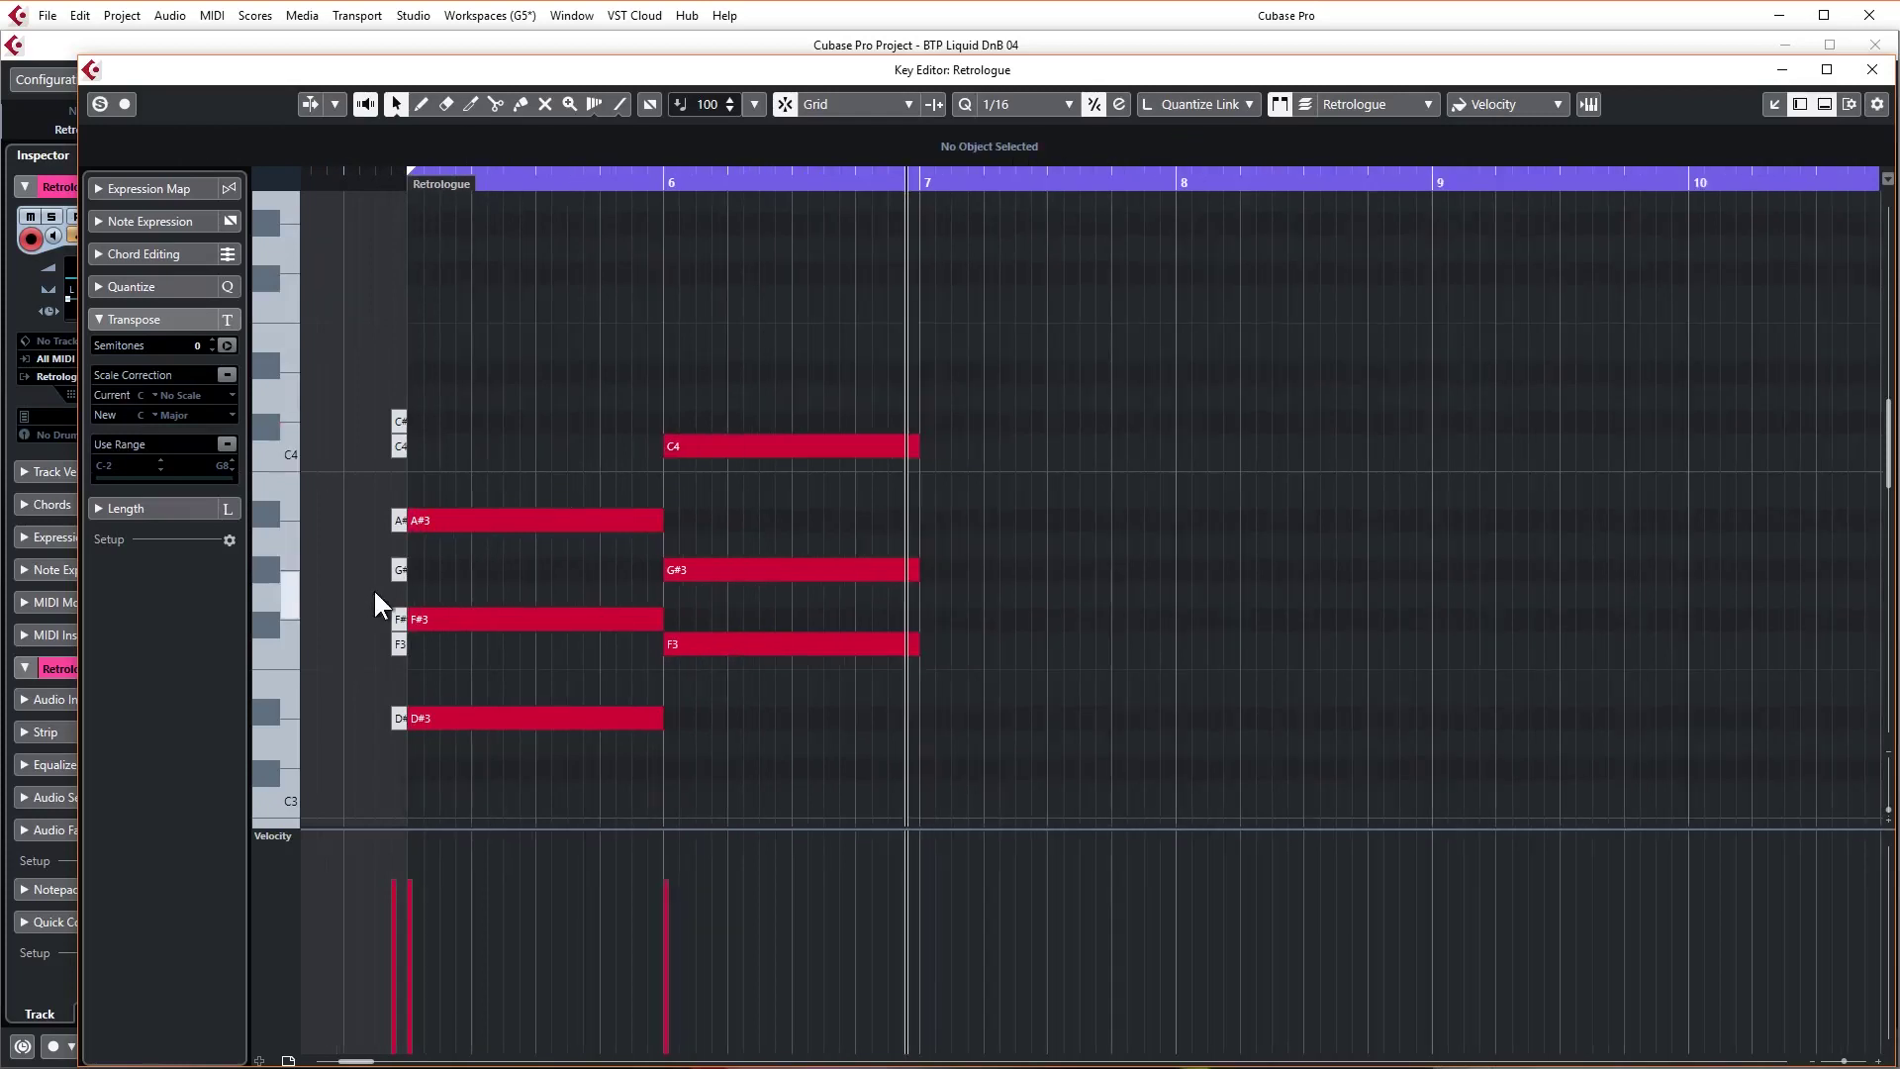
scroll(373, 588, down, 2)
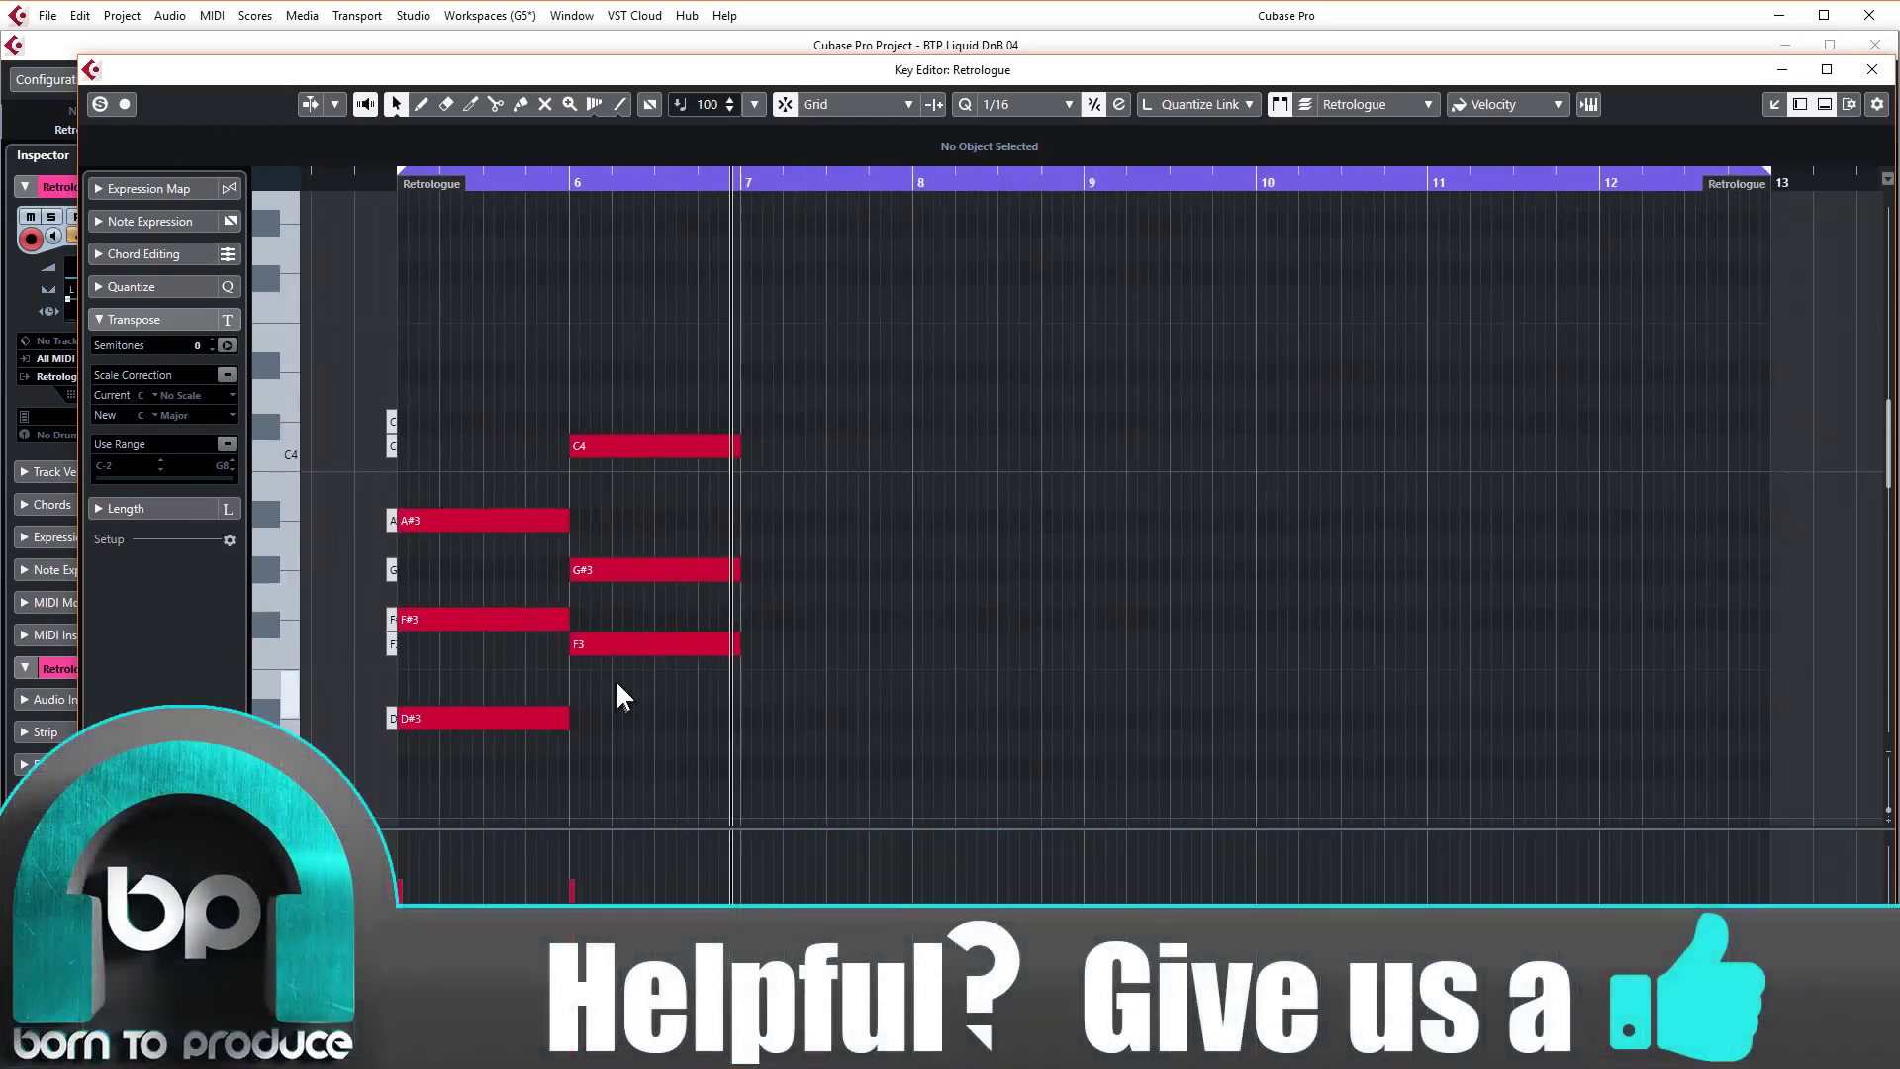
mouse_move(627, 685)
mouse_down()
mouse_move(769, 319)
mouse_move(762, 705)
mouse_move(758, 683)
mouse_up()
mouse_move(747, 608)
mouse_down()
mouse_move(912, 603)
mouse_move(835, 514)
mouse_move(832, 544)
mouse_move(825, 424)
mouse_up()
click(396, 181)
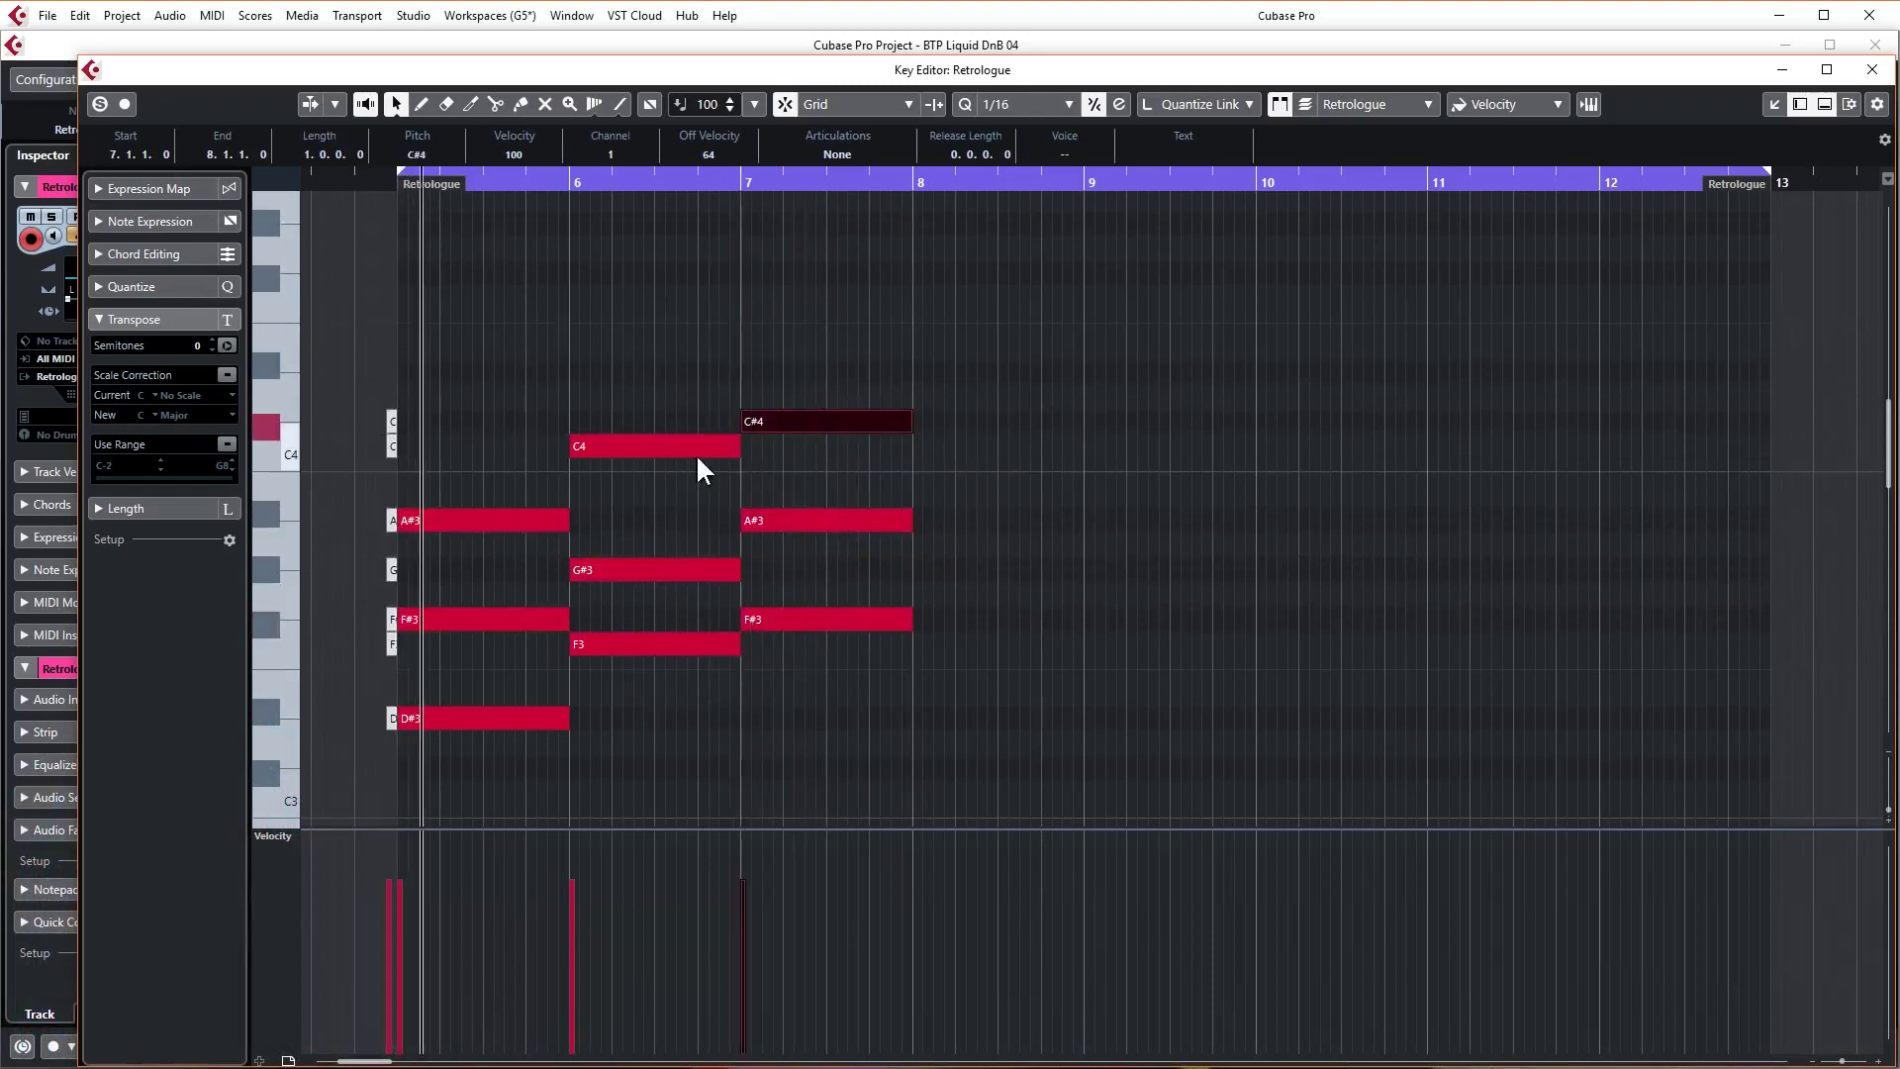
click(847, 319)
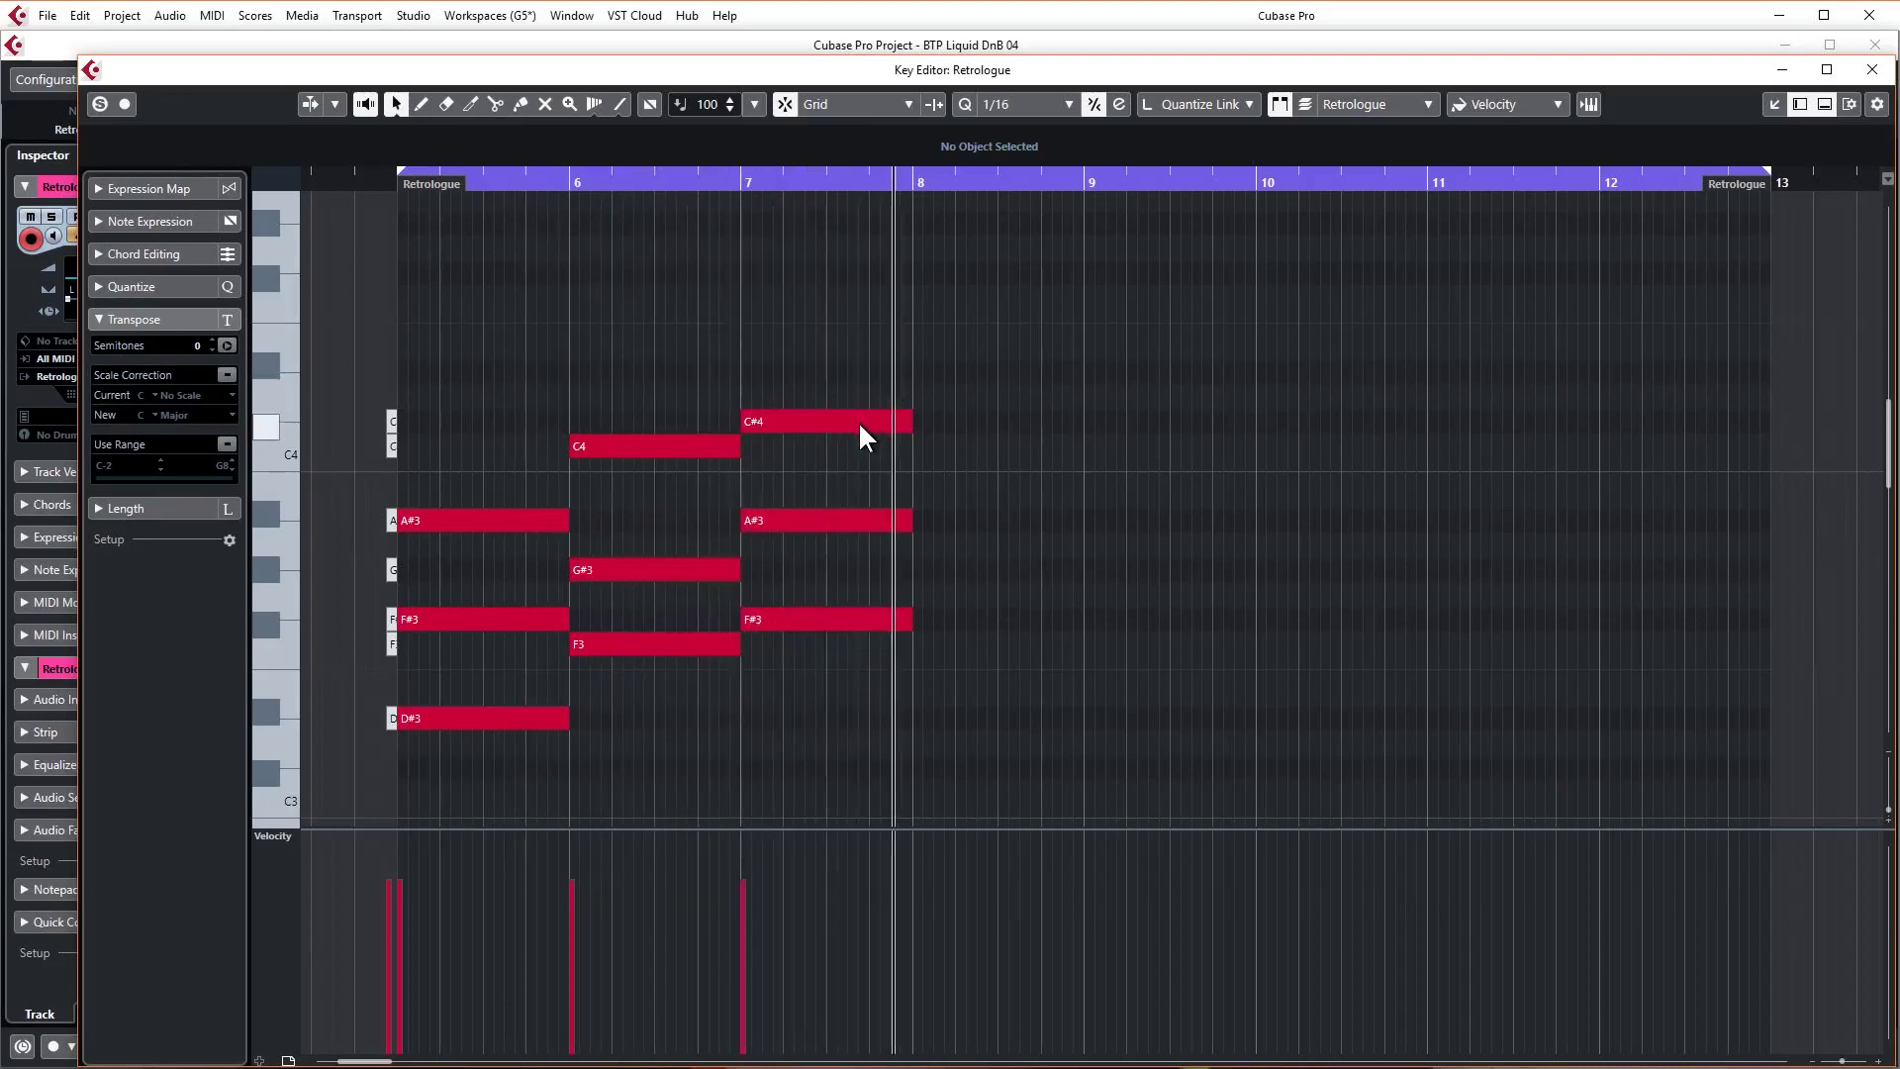
key(space)
Return the playback position to bar 5 and marquee-select the three bar 6 chord notes.
click(394, 184)
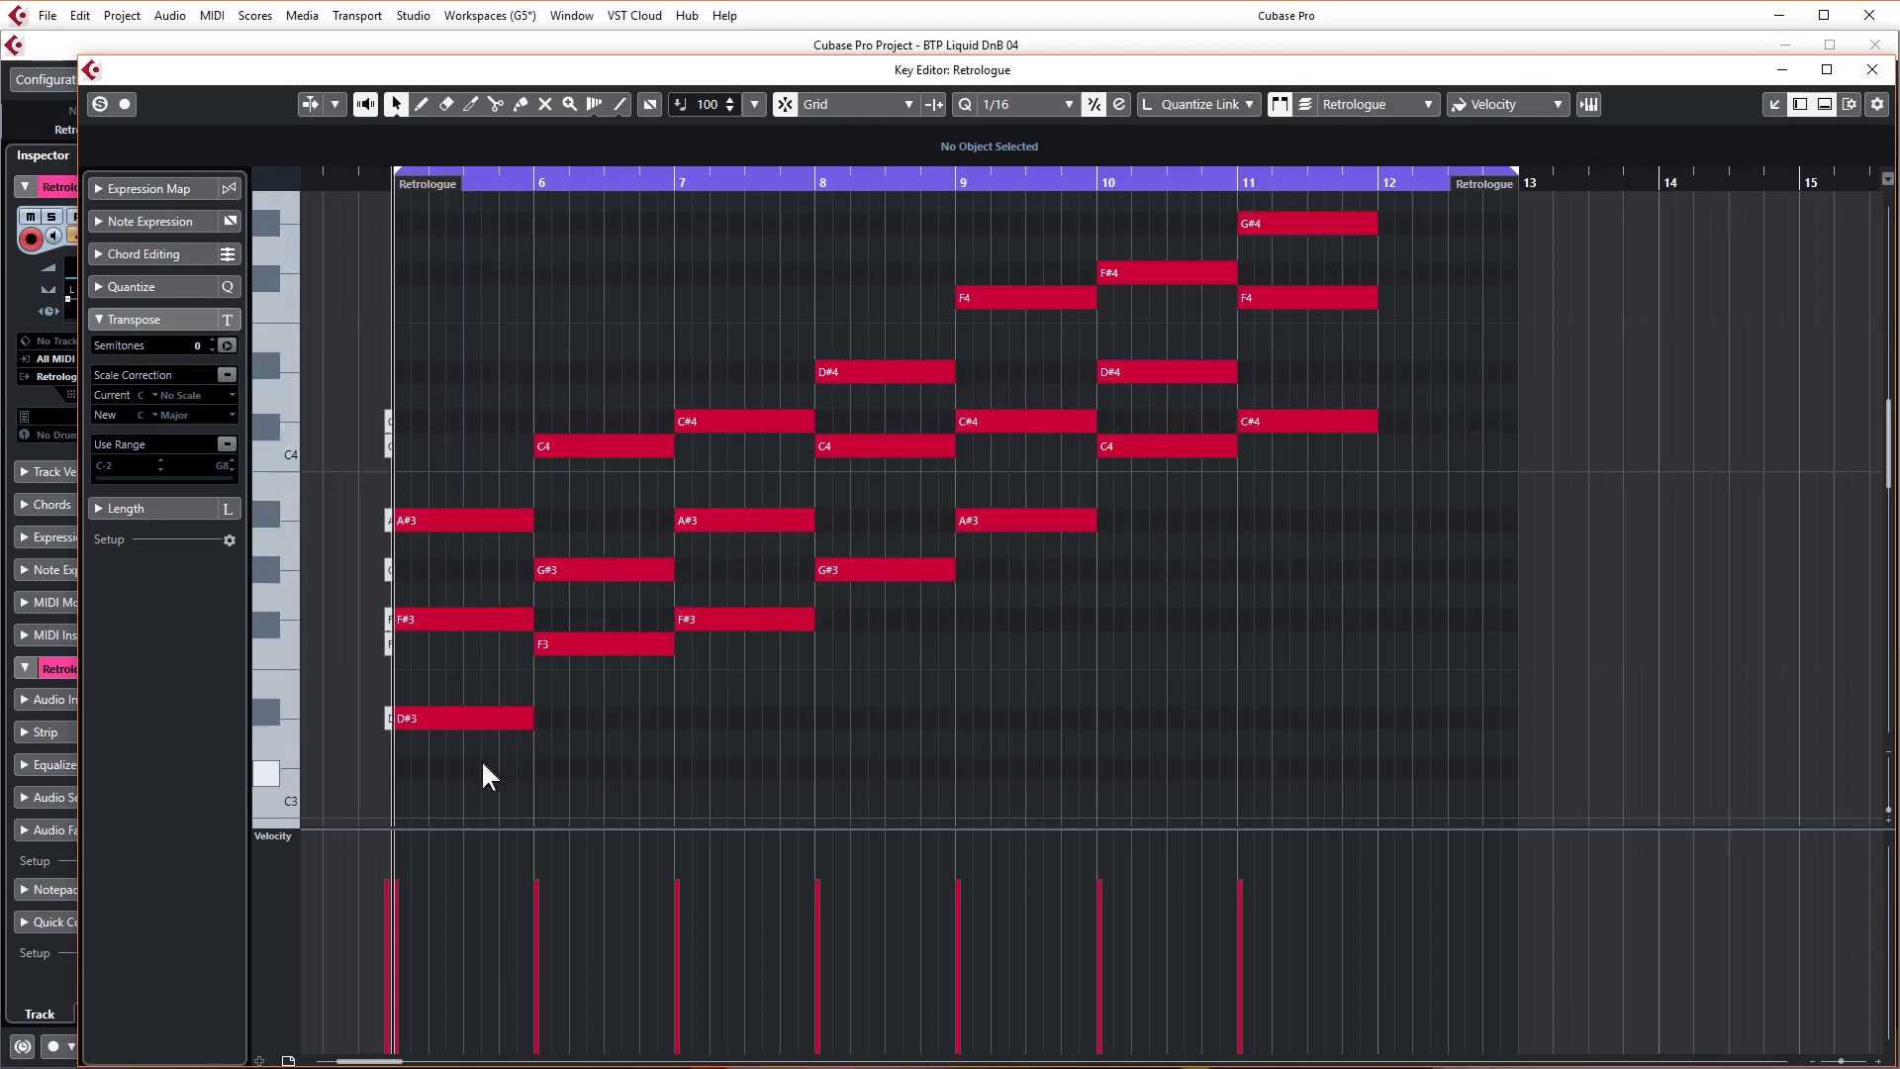
drag(598, 289, 621, 668)
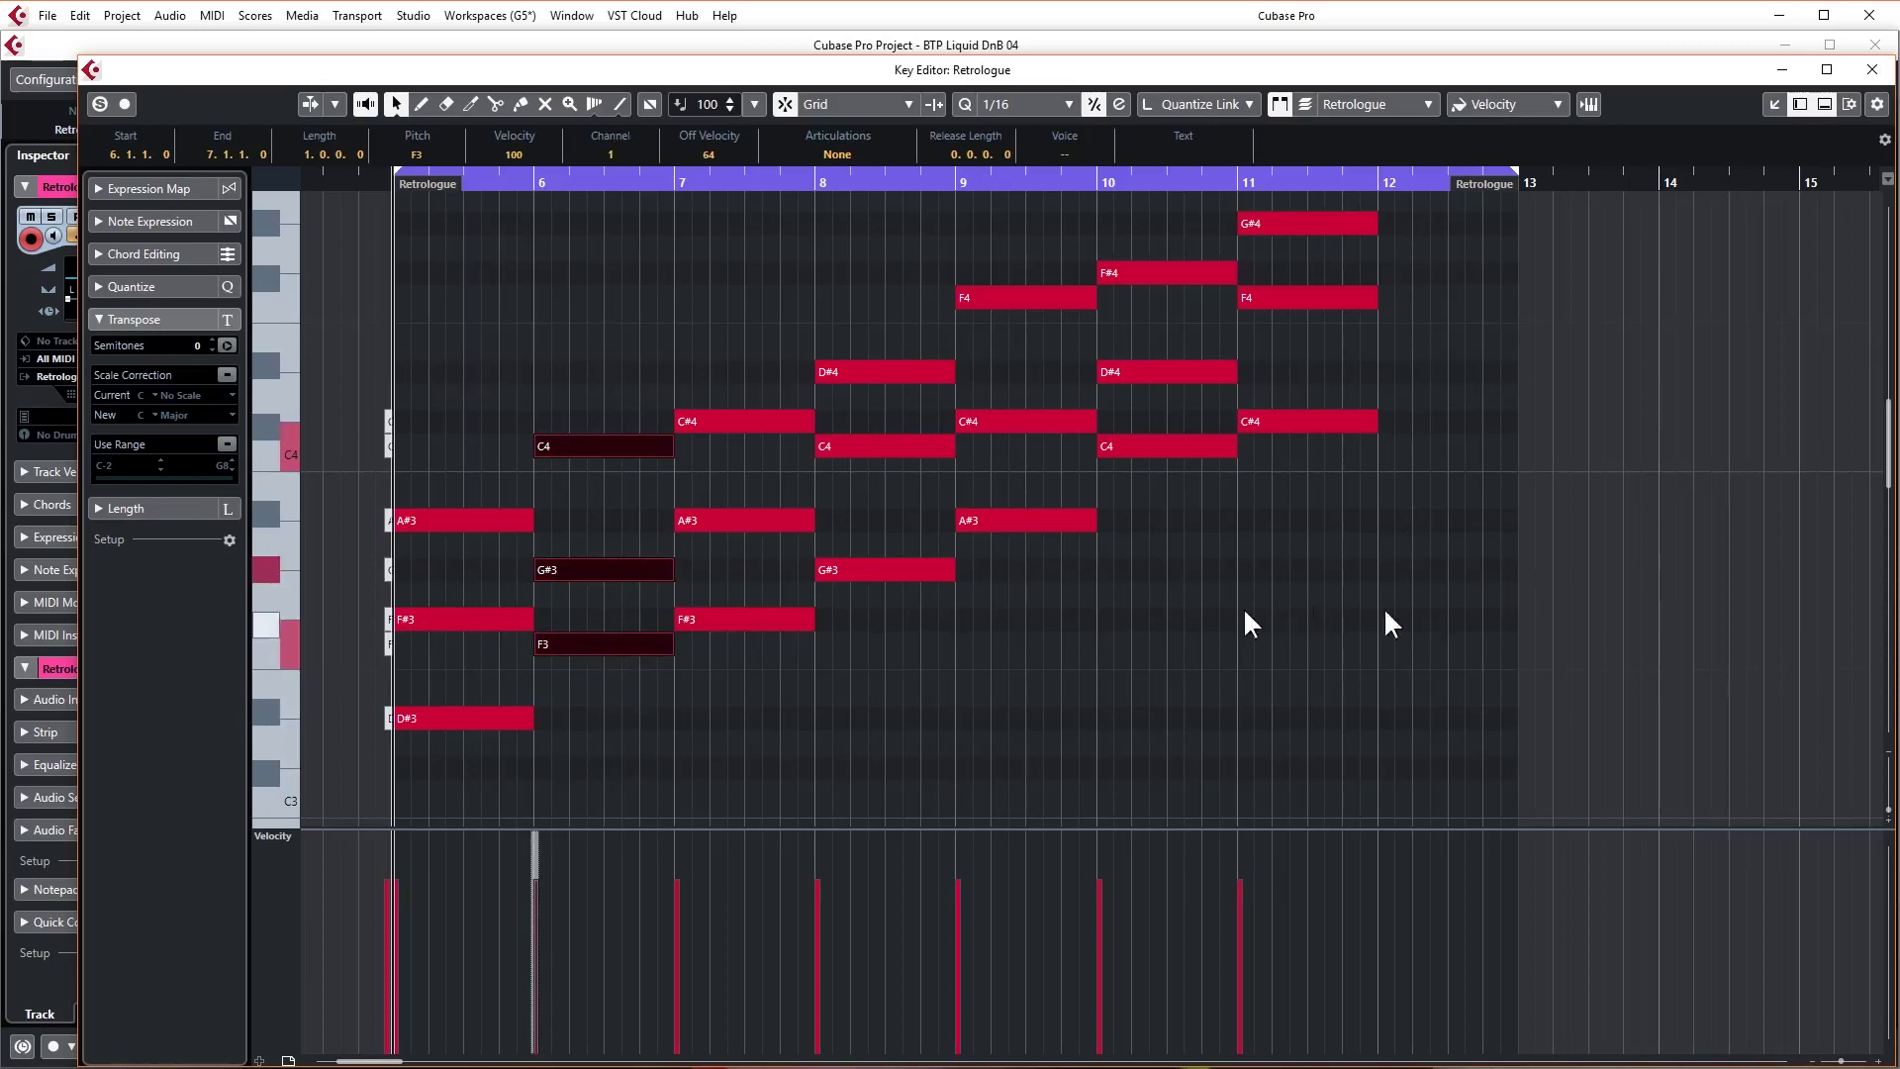
drag(857, 643, 863, 319)
drag(1061, 616, 1024, 289)
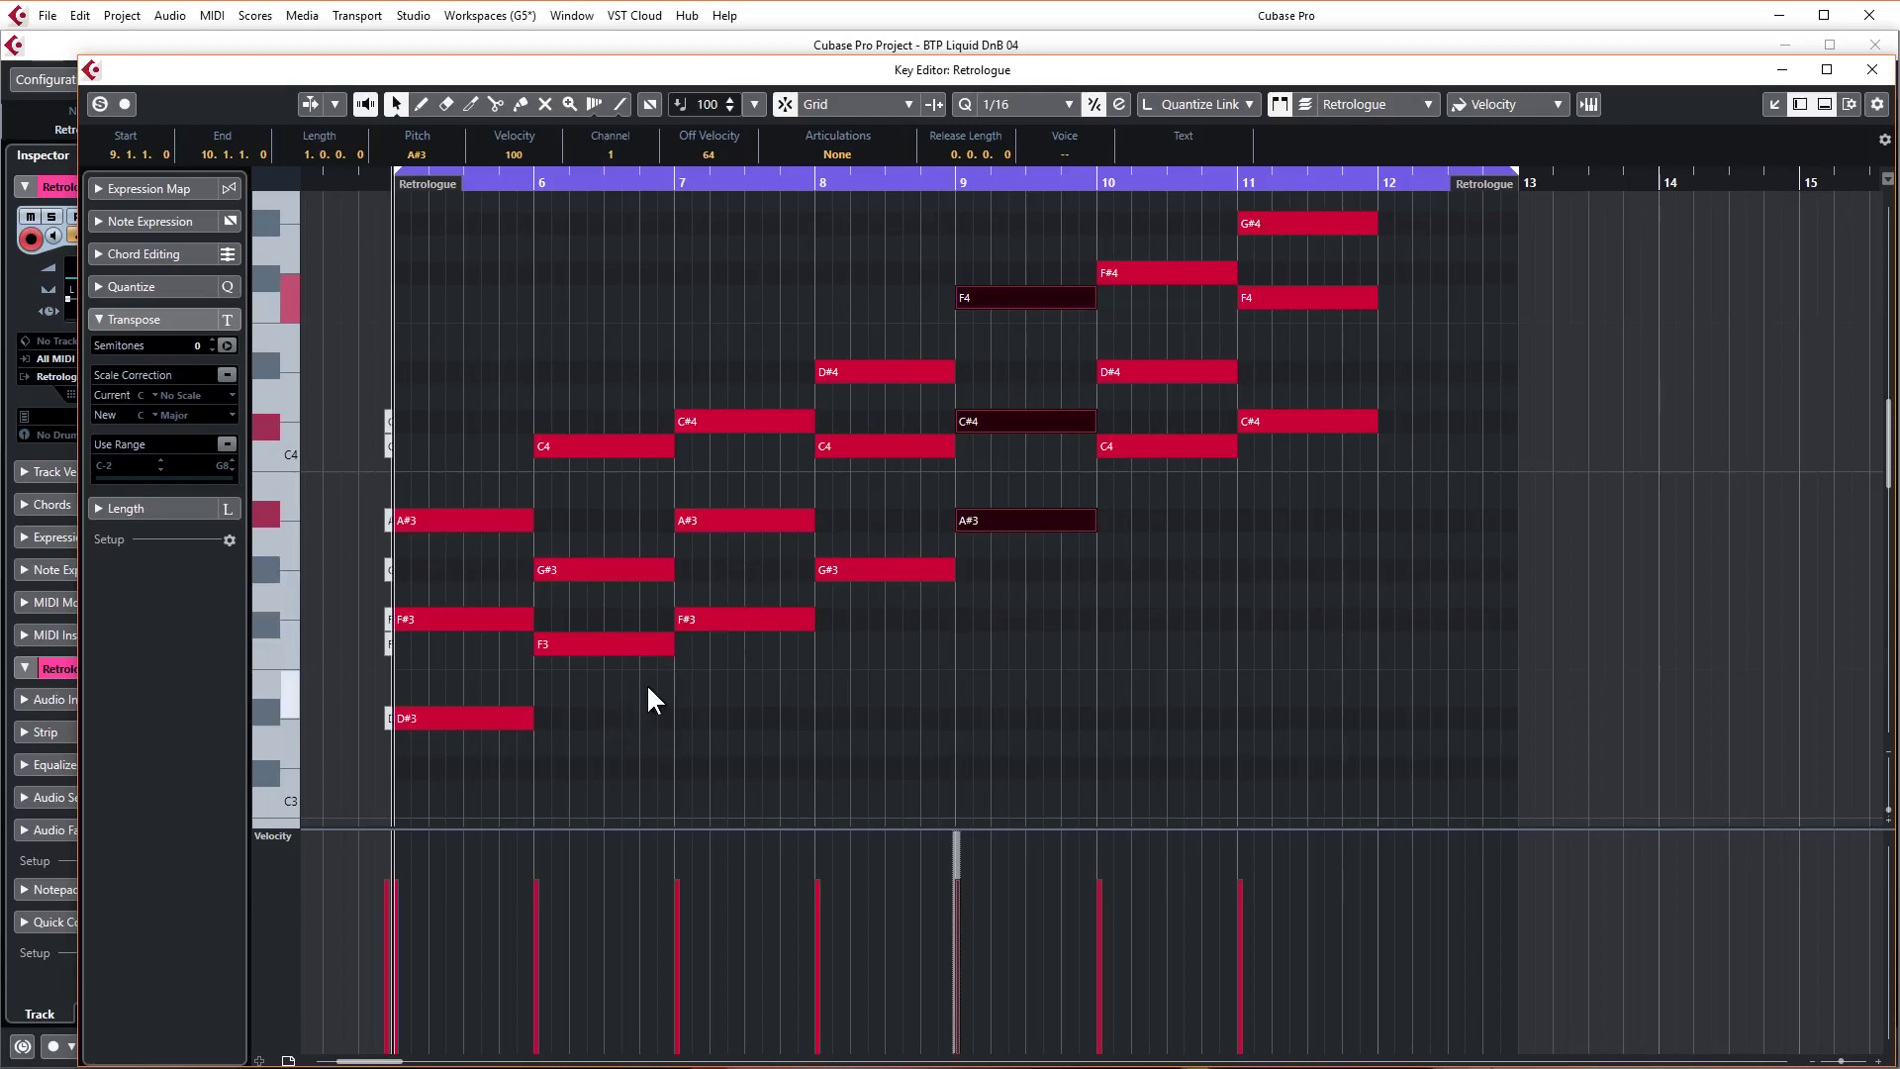
click(465, 715)
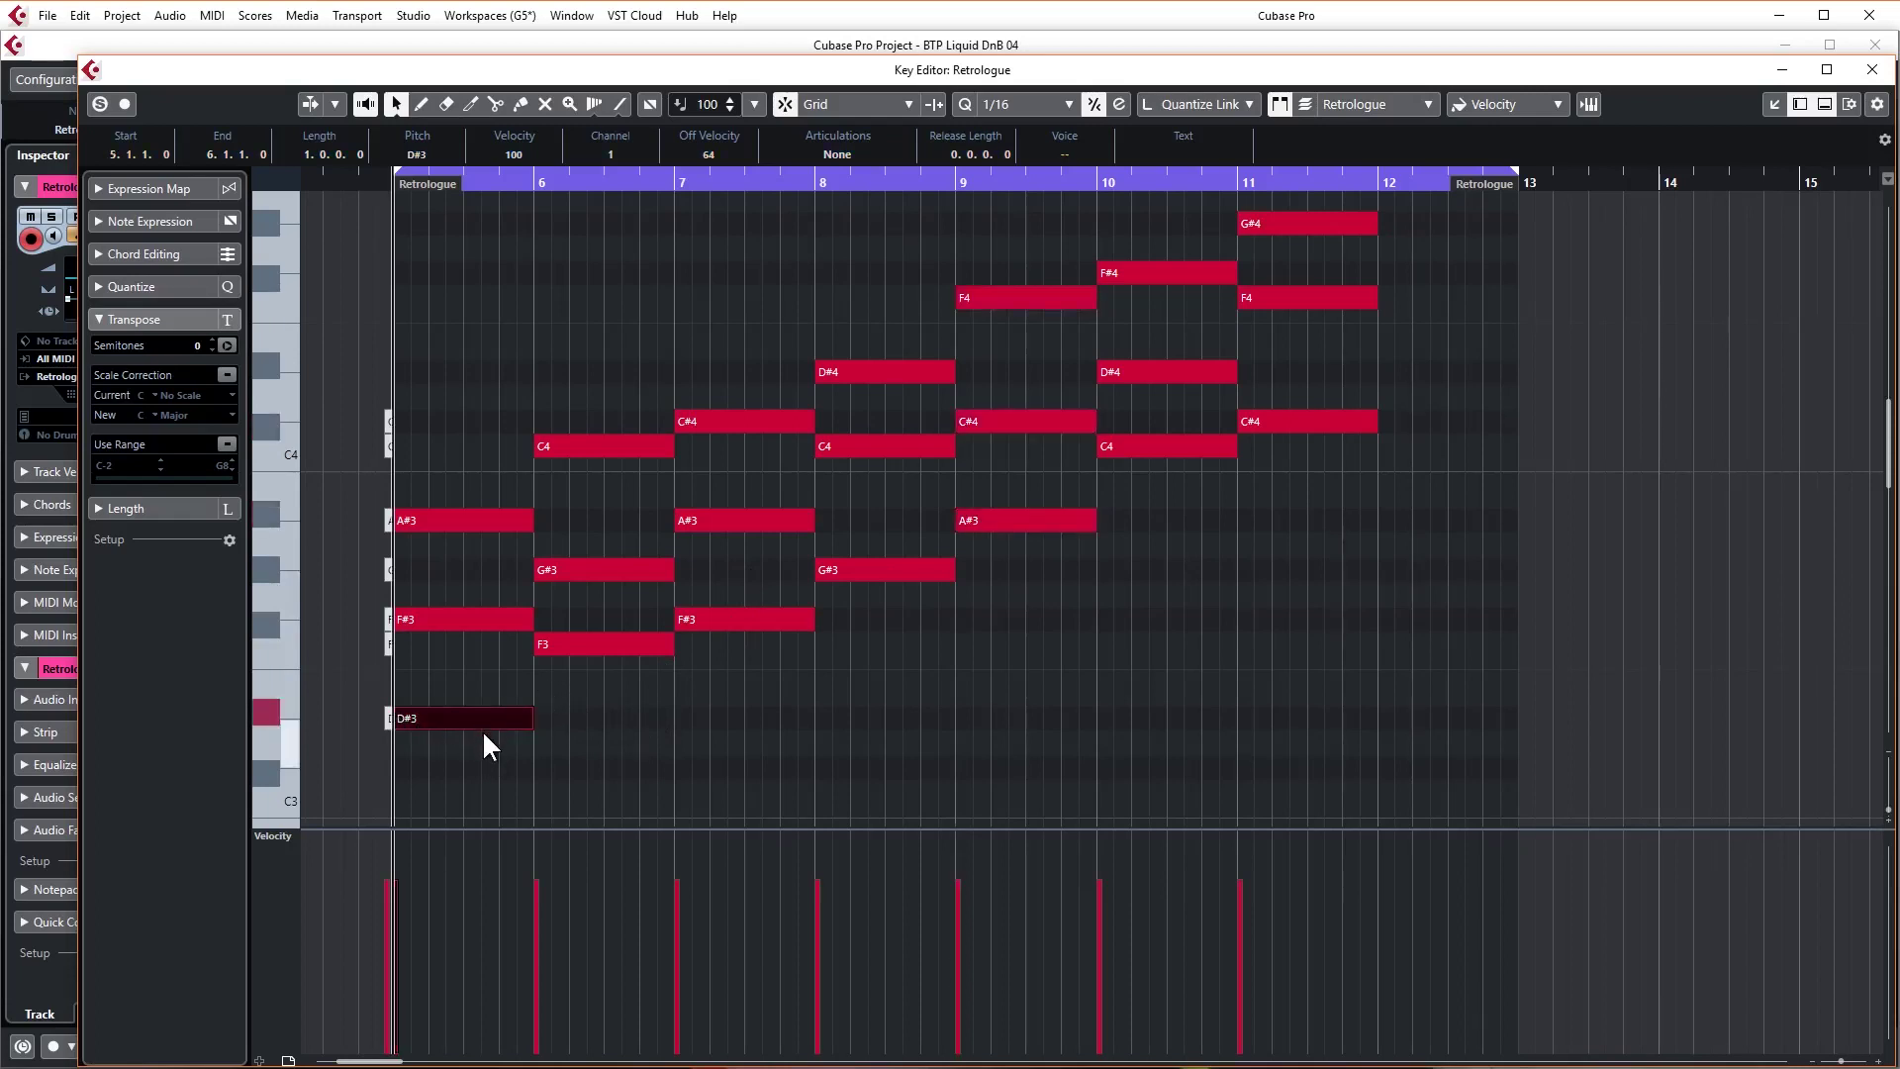
click(604, 641)
click(687, 617)
click(875, 568)
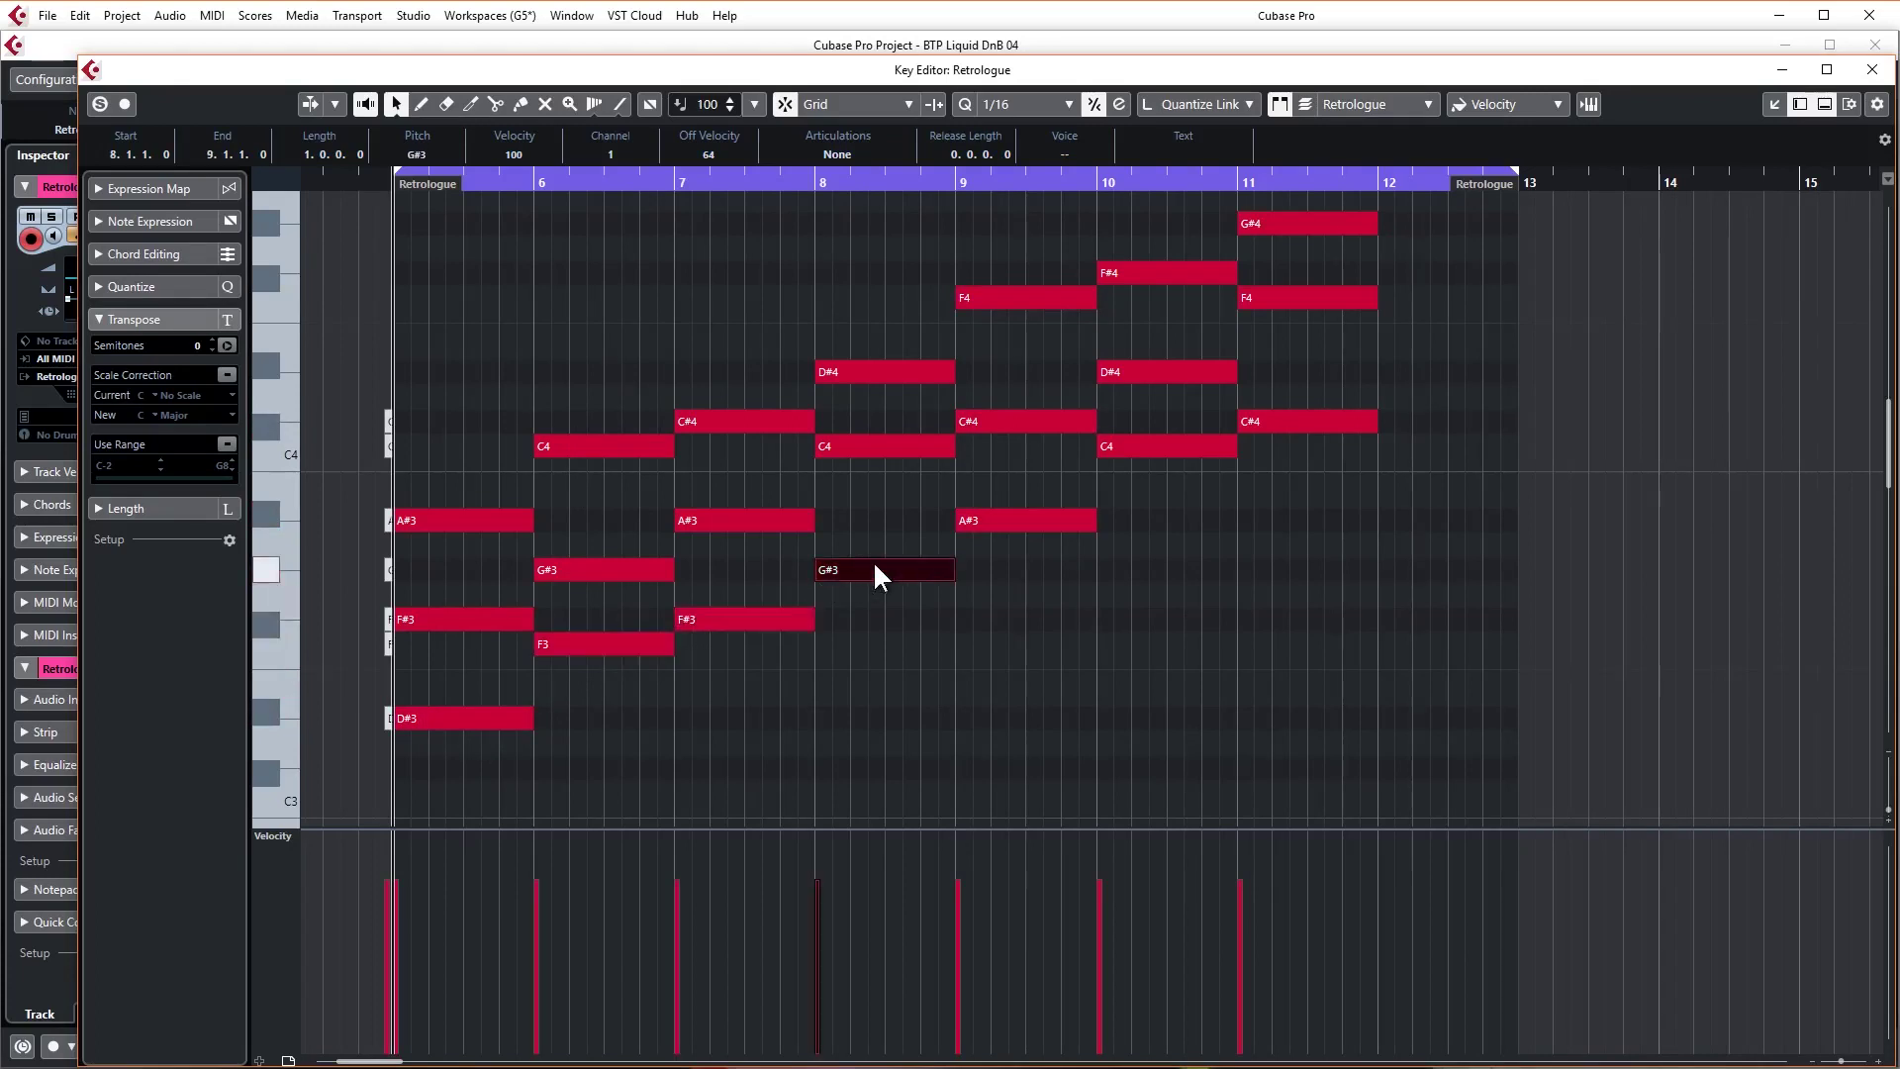
click(1012, 519)
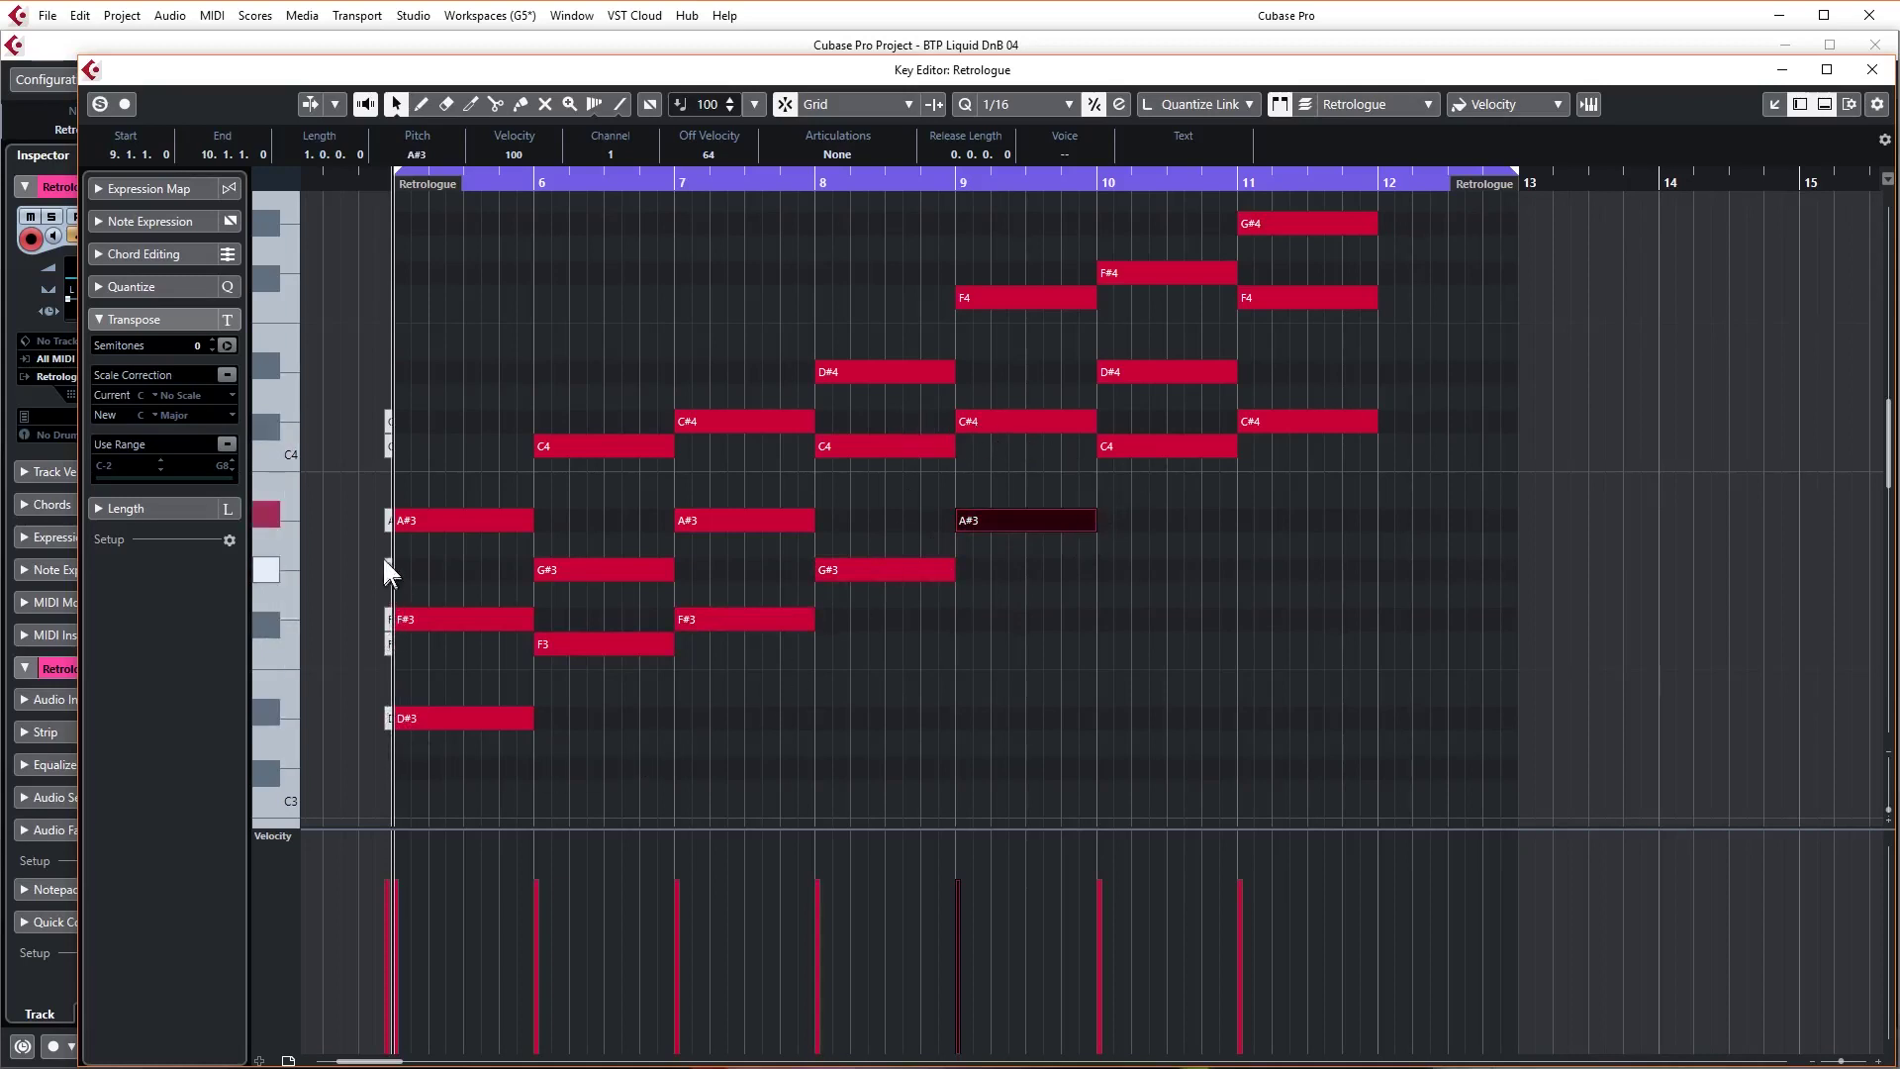
click(992, 518)
Close the Key Editor and rename the Retrologue track to 'Pad Chord Progression'.
key(Return)
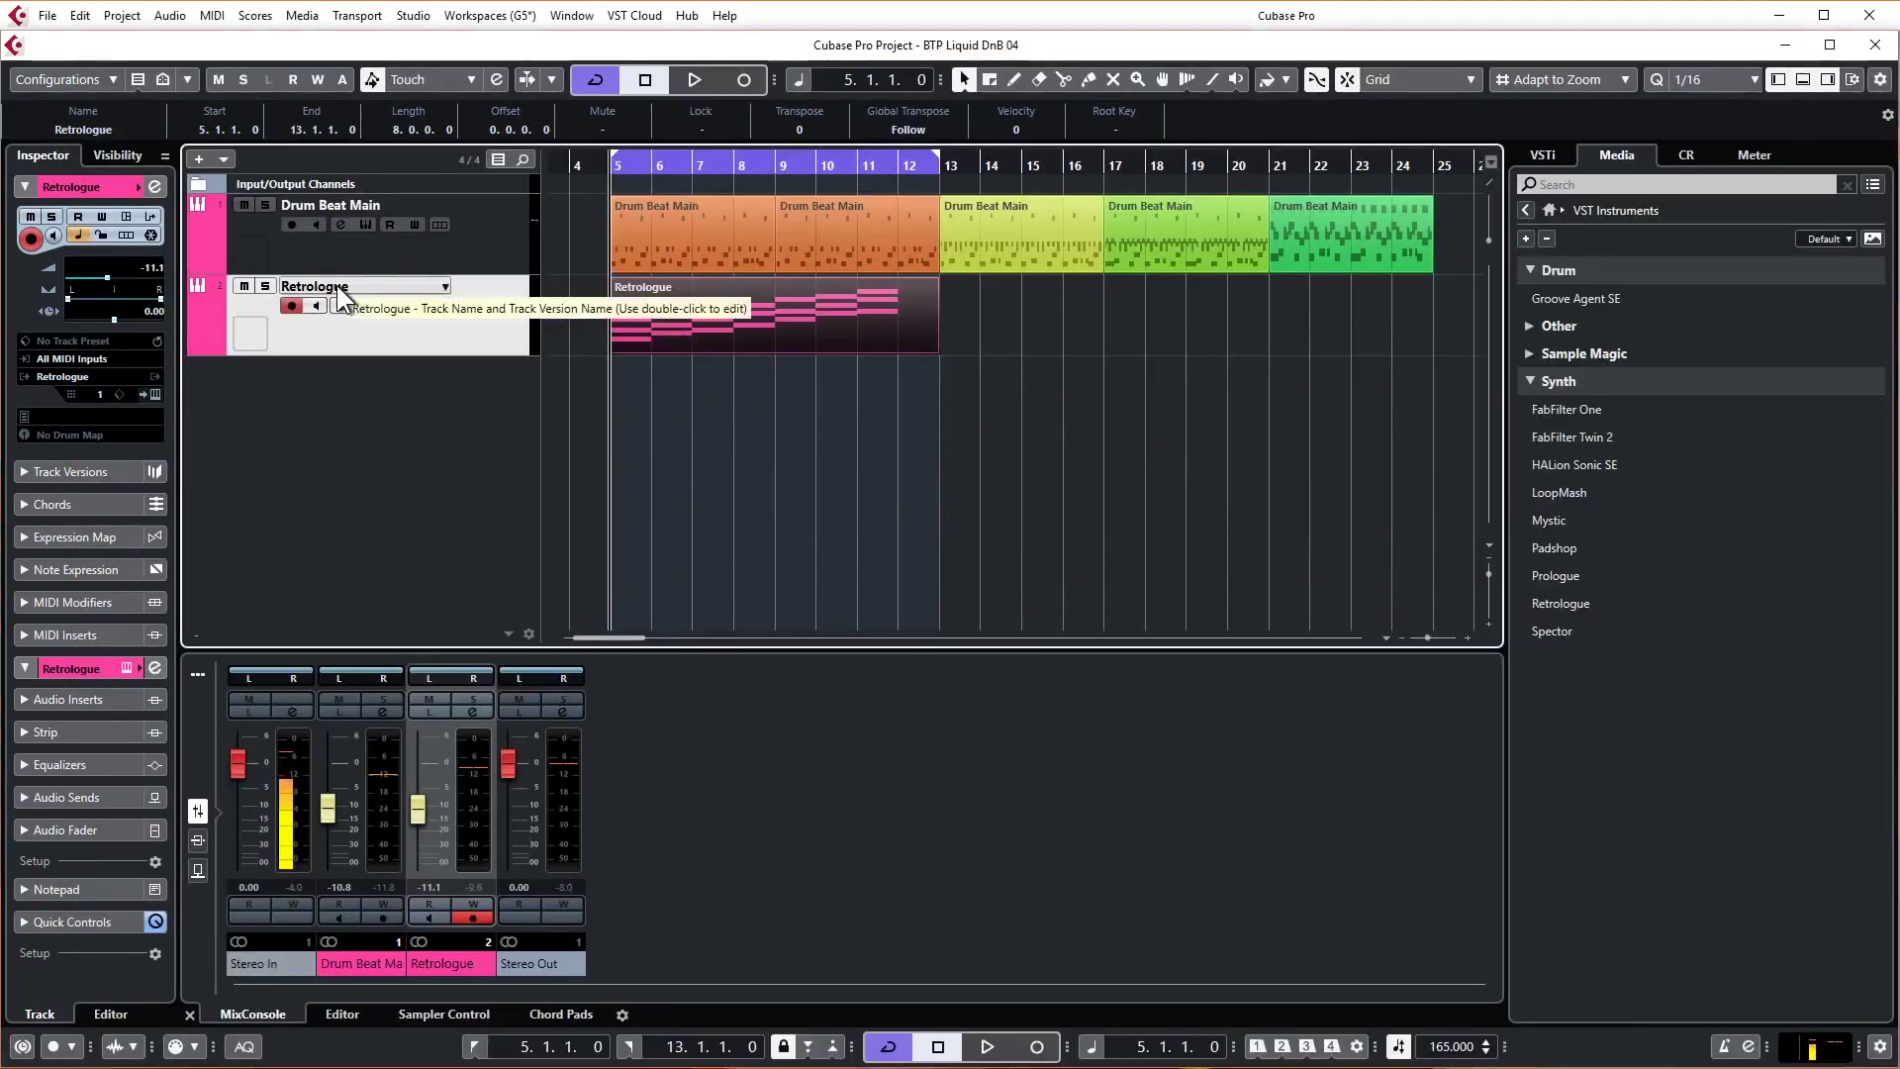
double_click(366, 287)
text(Pad Chord Progression)
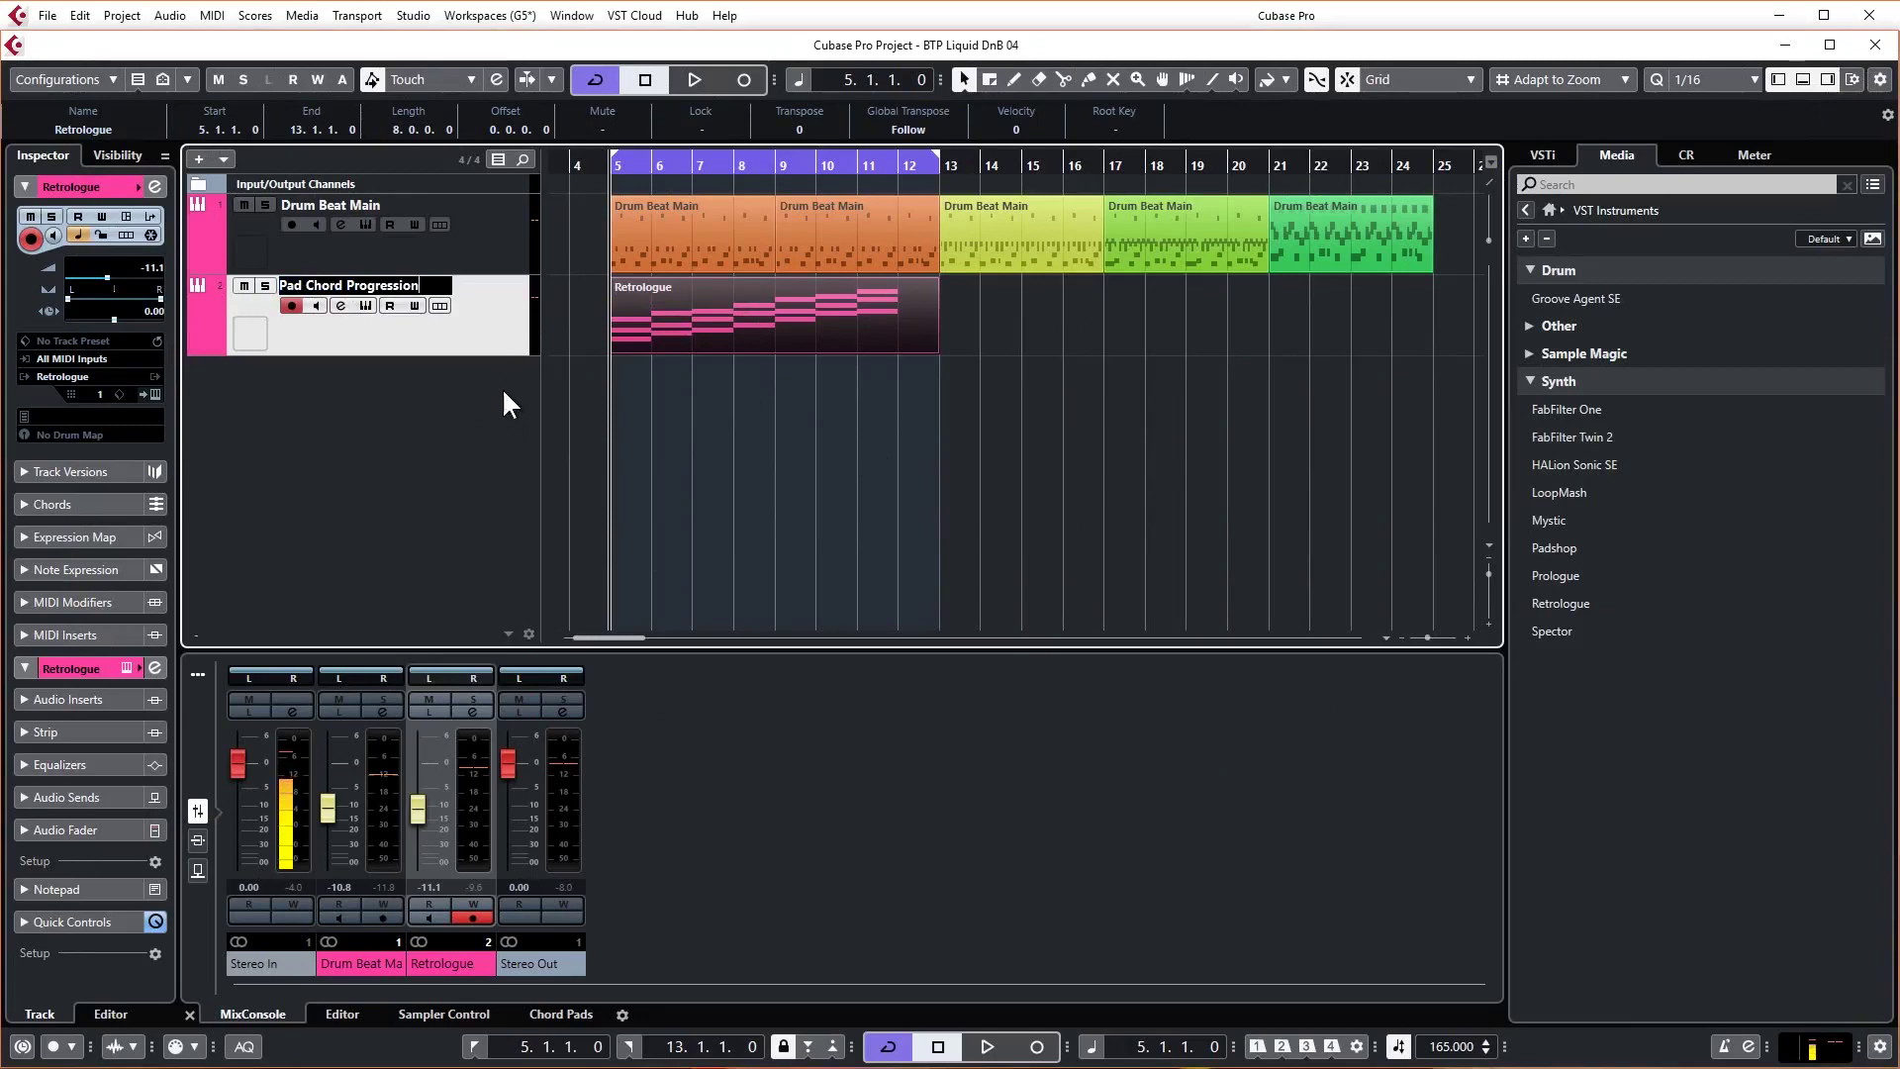
key(Return)
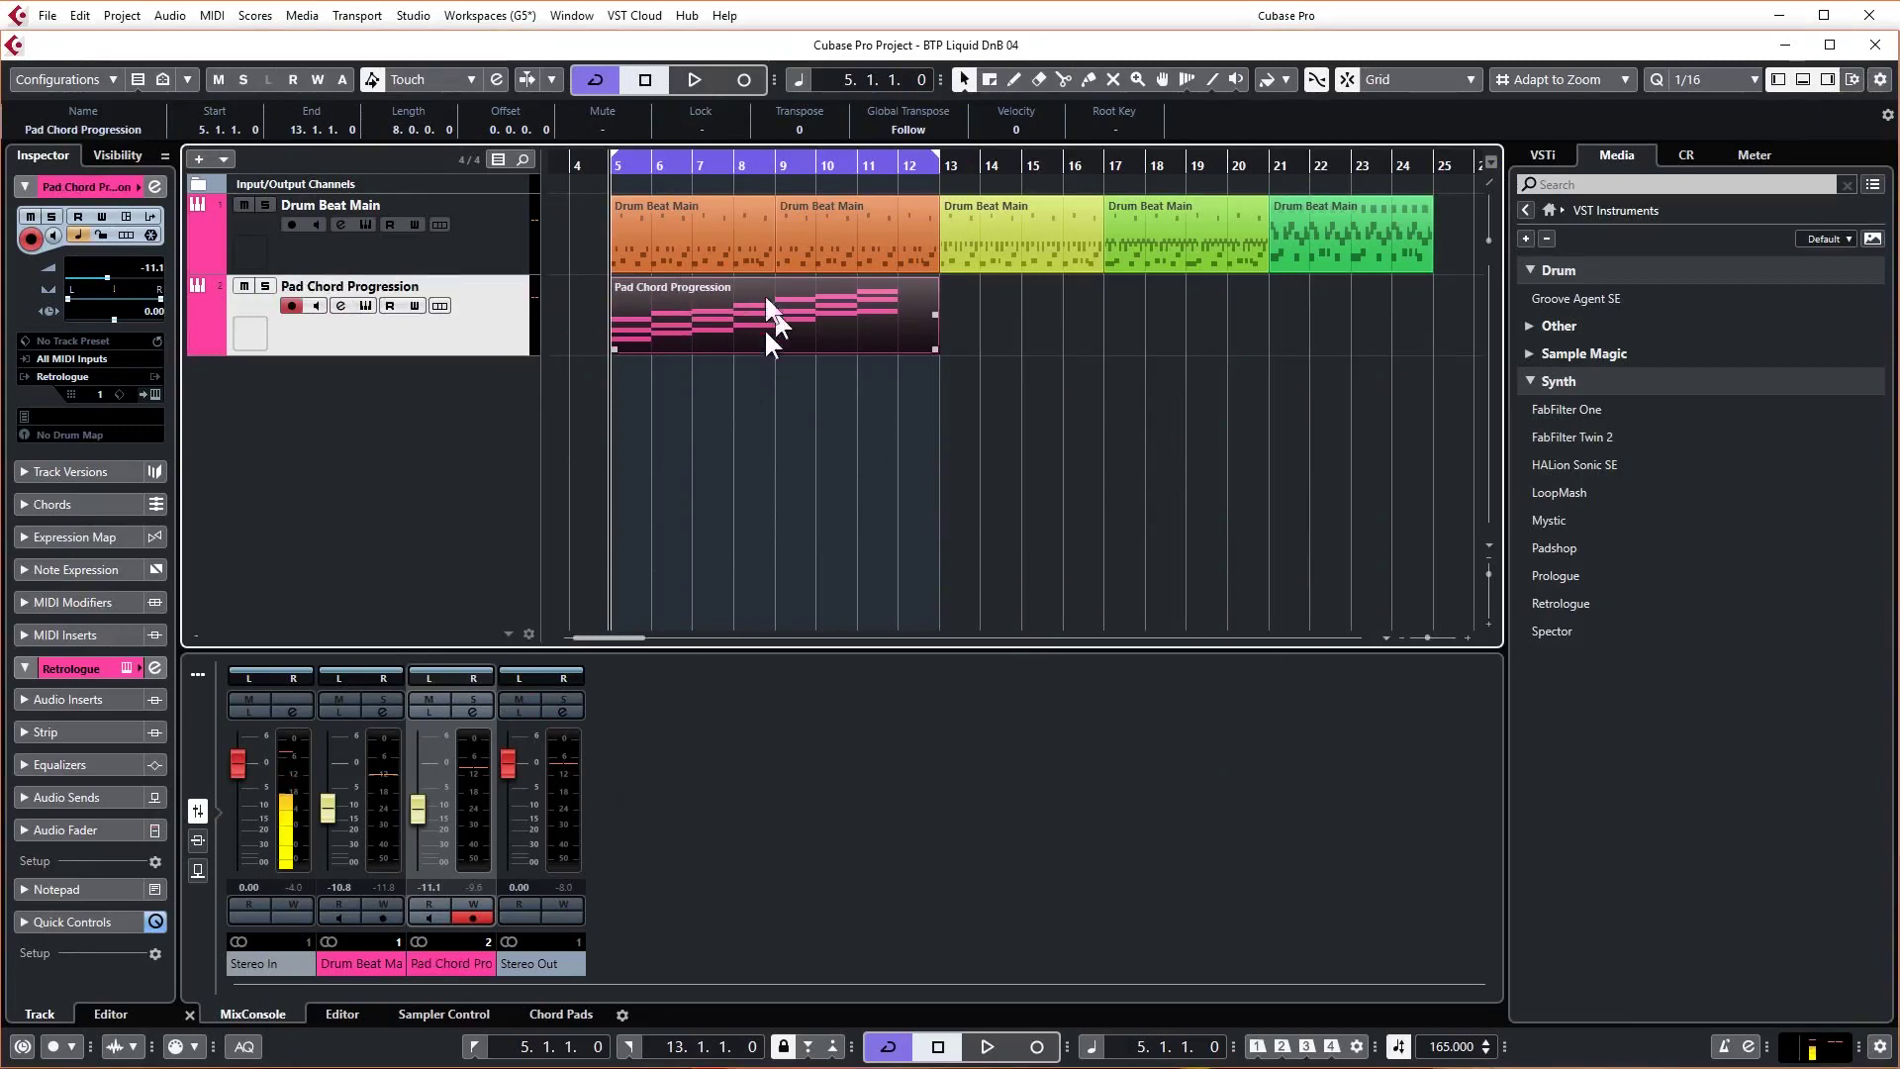
From the Project menu's Colorize palette, colour the Pad Chord Progression track teal.
click(122, 16)
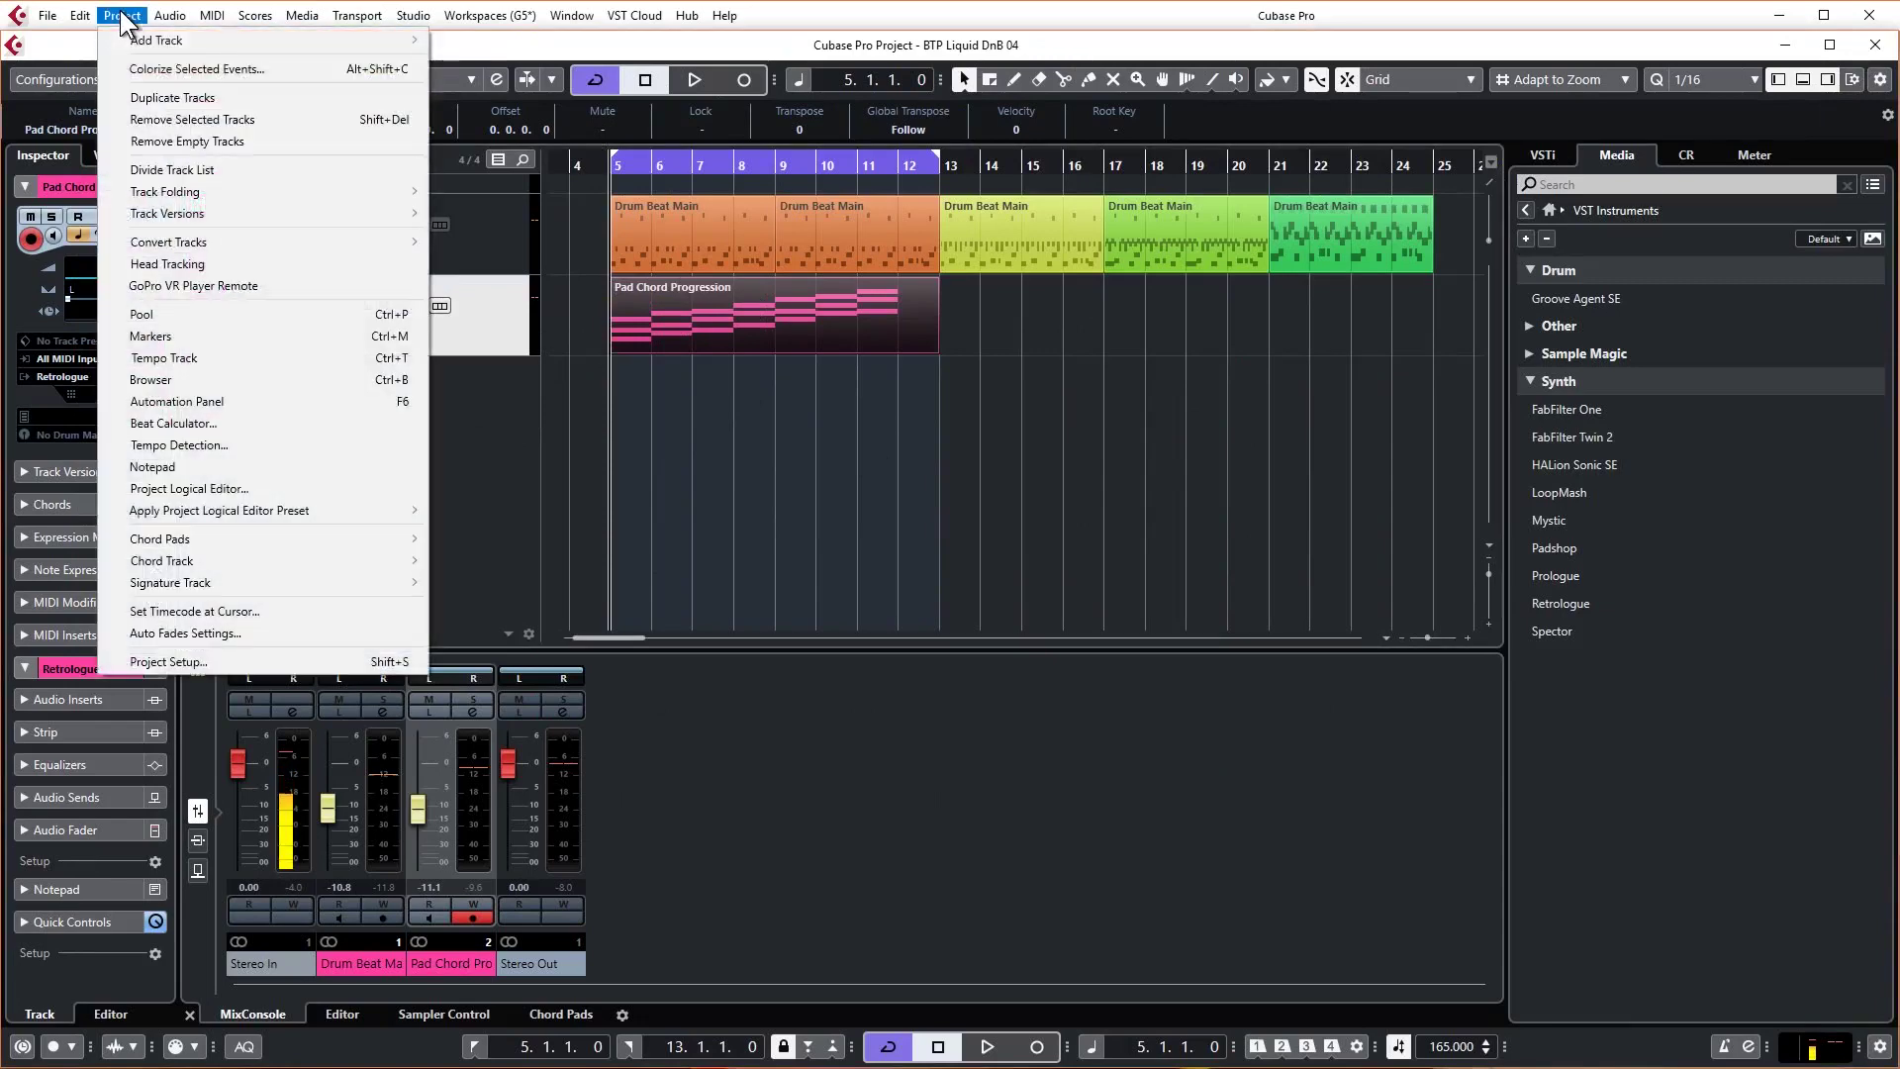
click(152, 71)
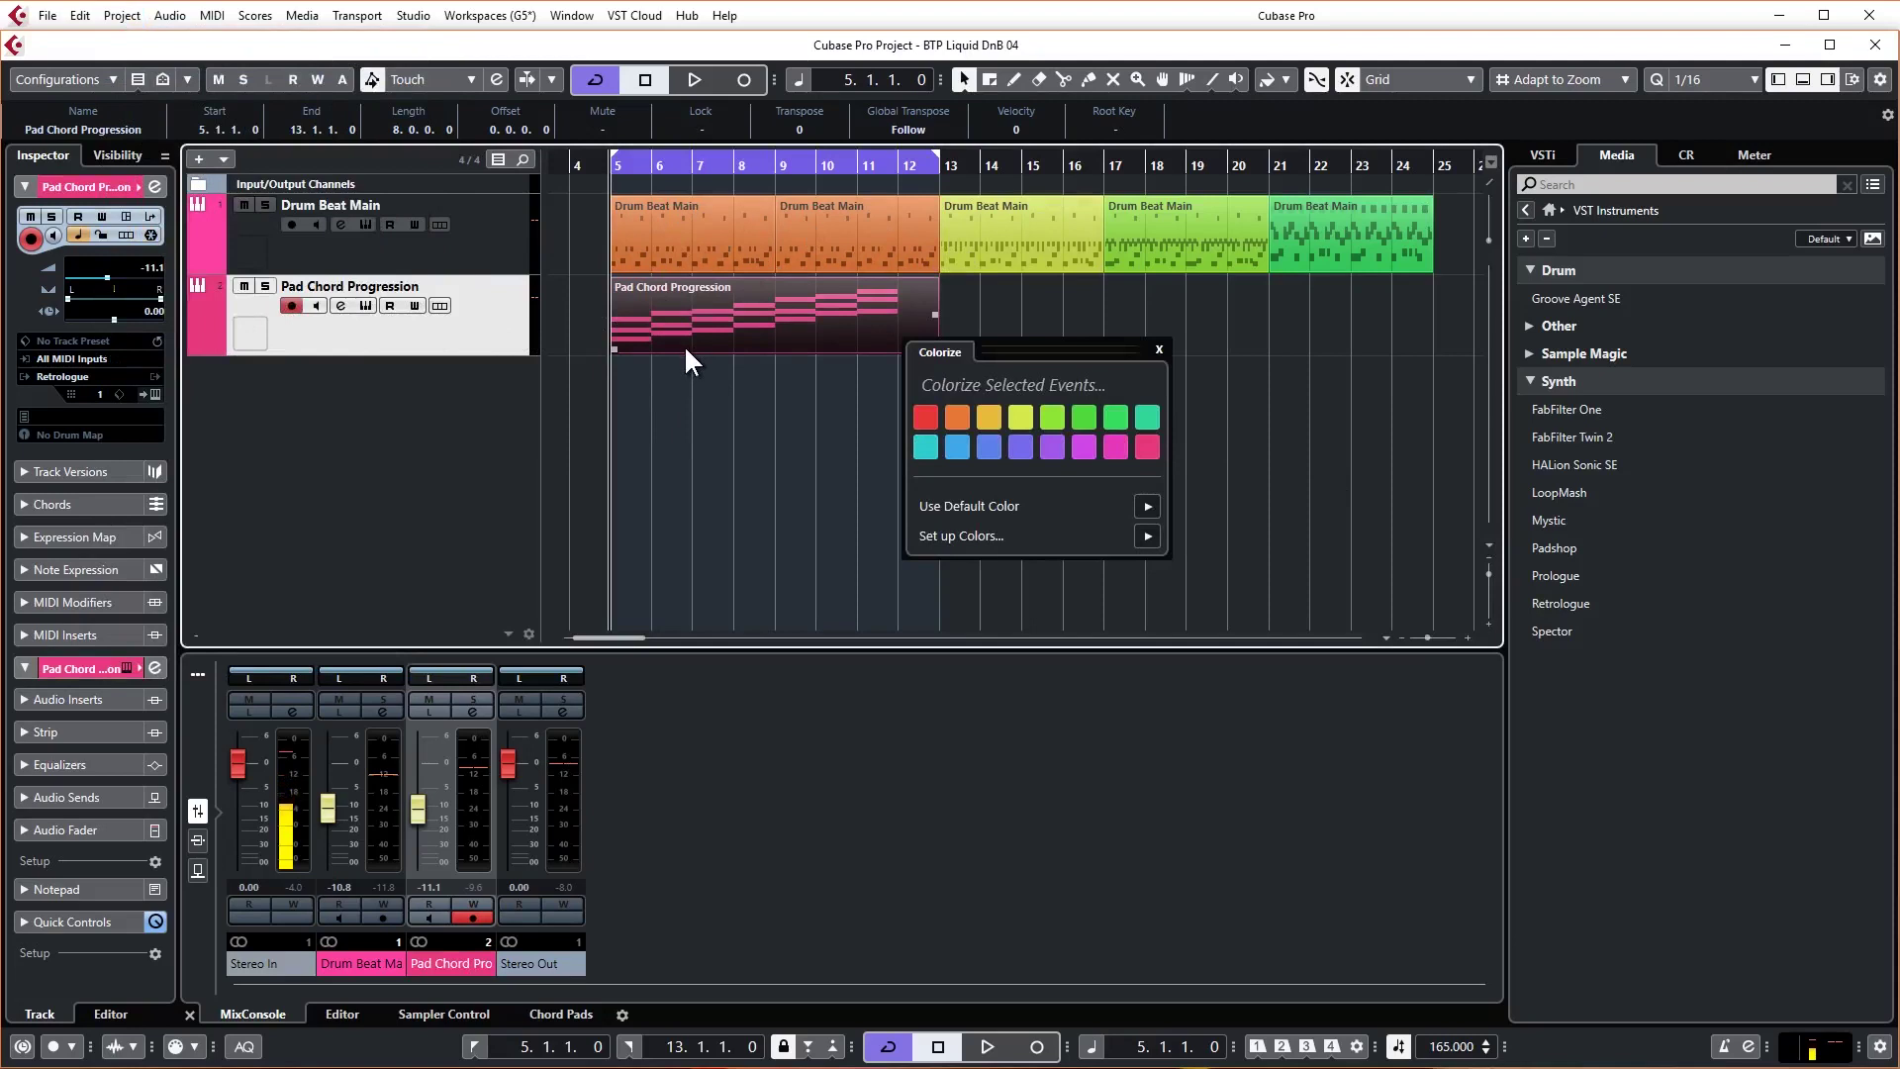
click(580, 334)
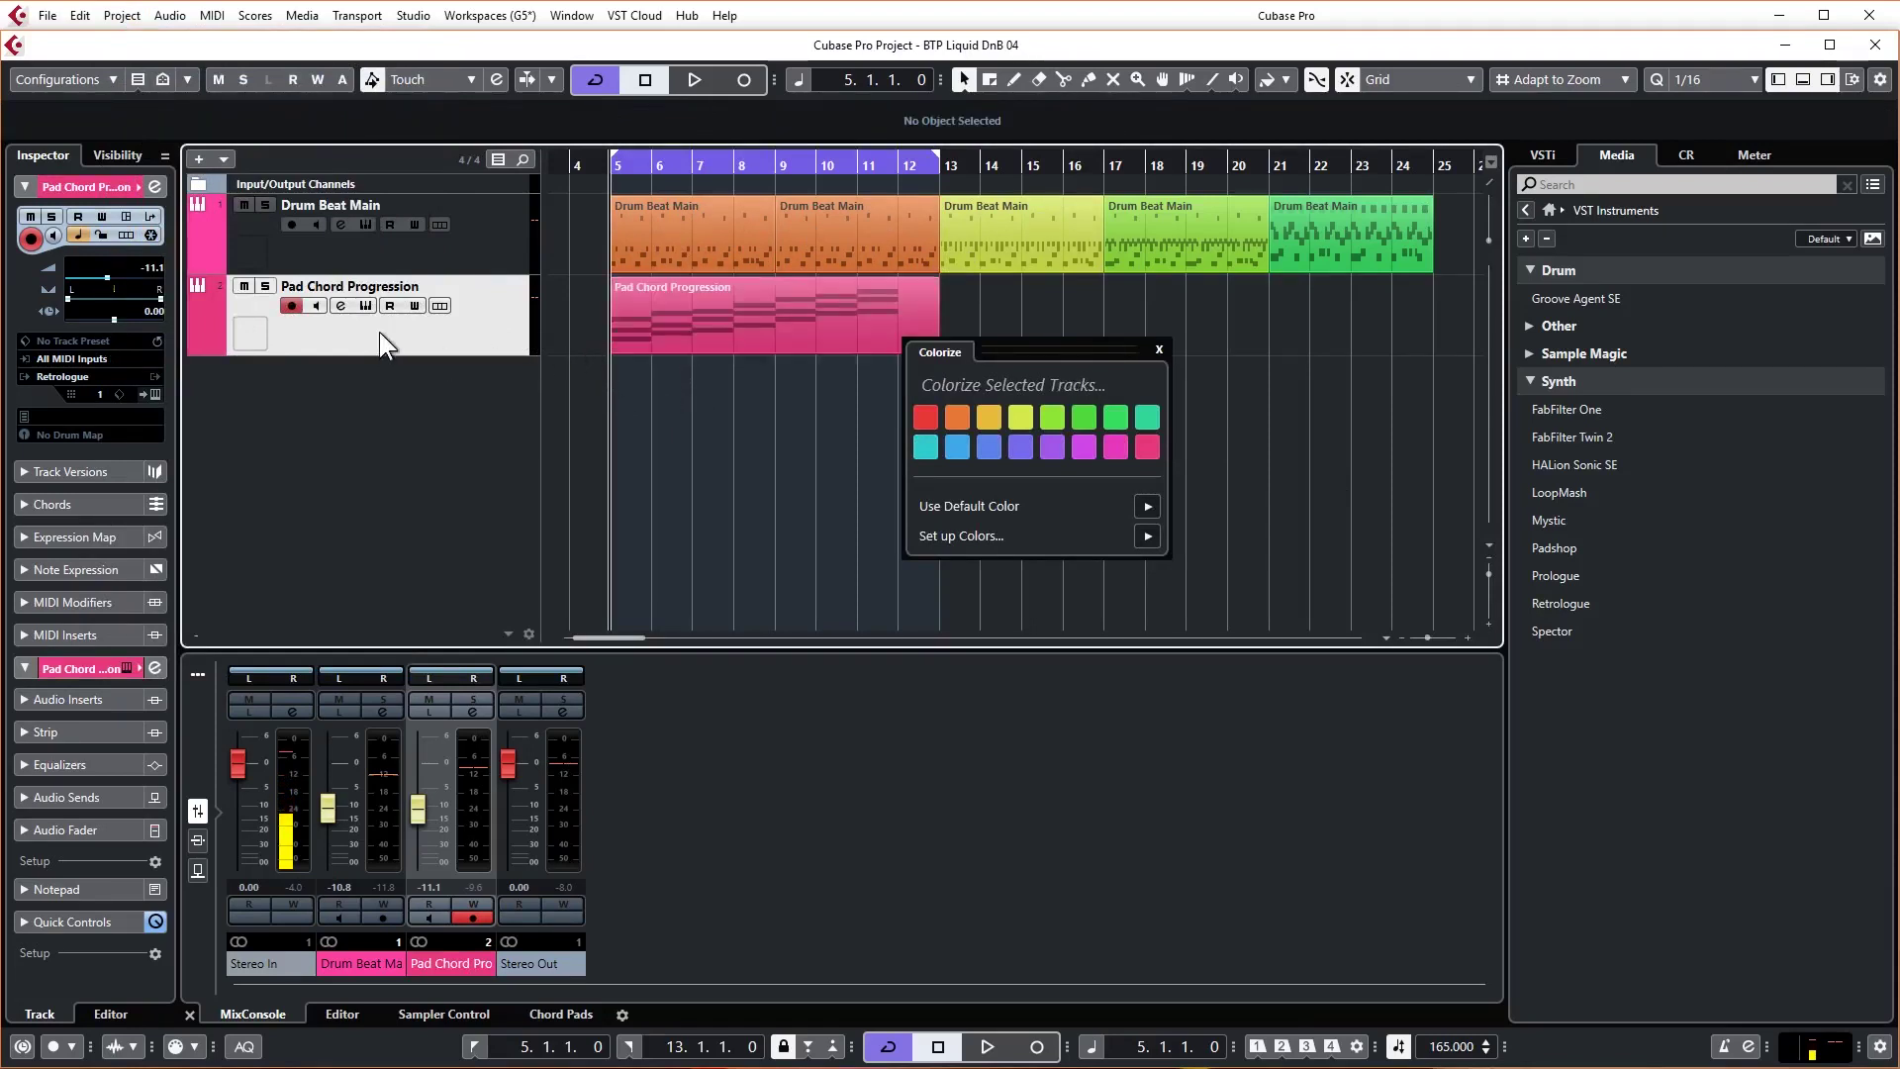
click(412, 265)
click(405, 337)
click(928, 447)
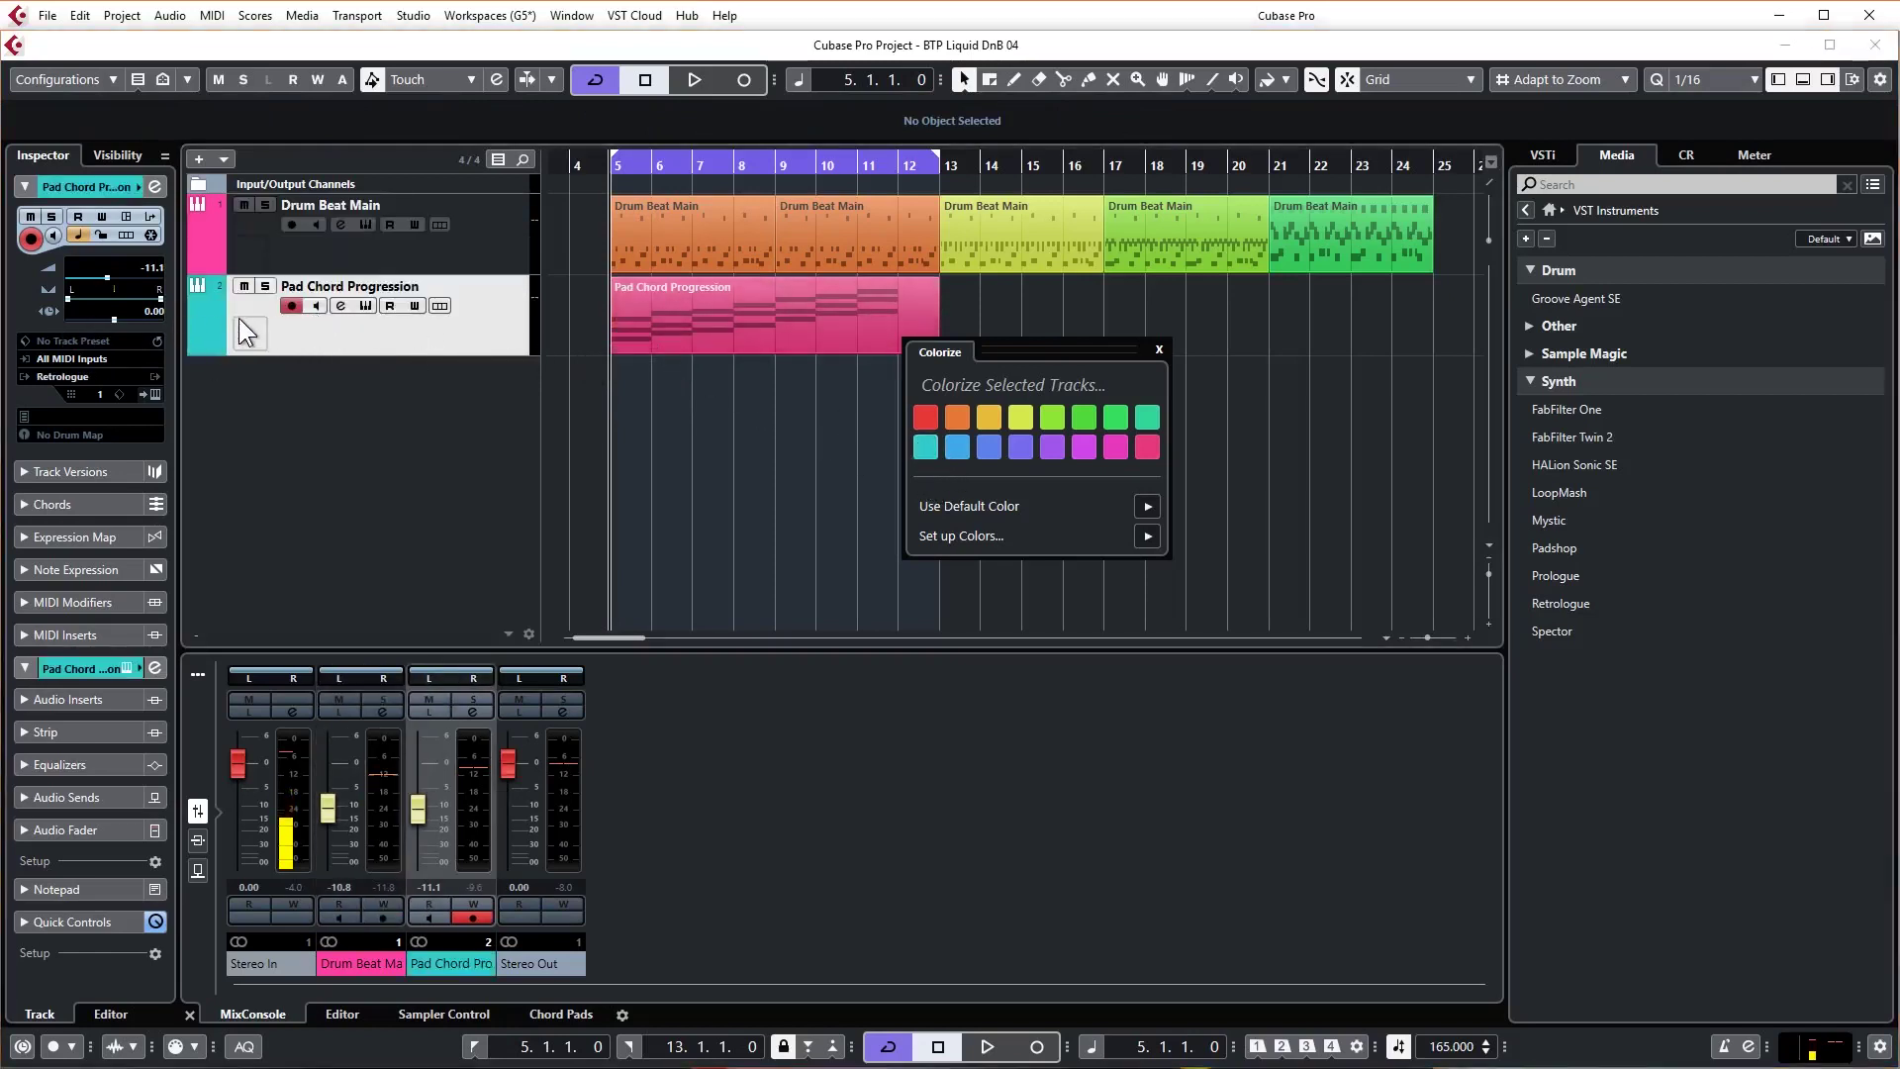
Colour the Pad Chord Progression part teal and close the Colorize palette.
click(697, 300)
click(925, 445)
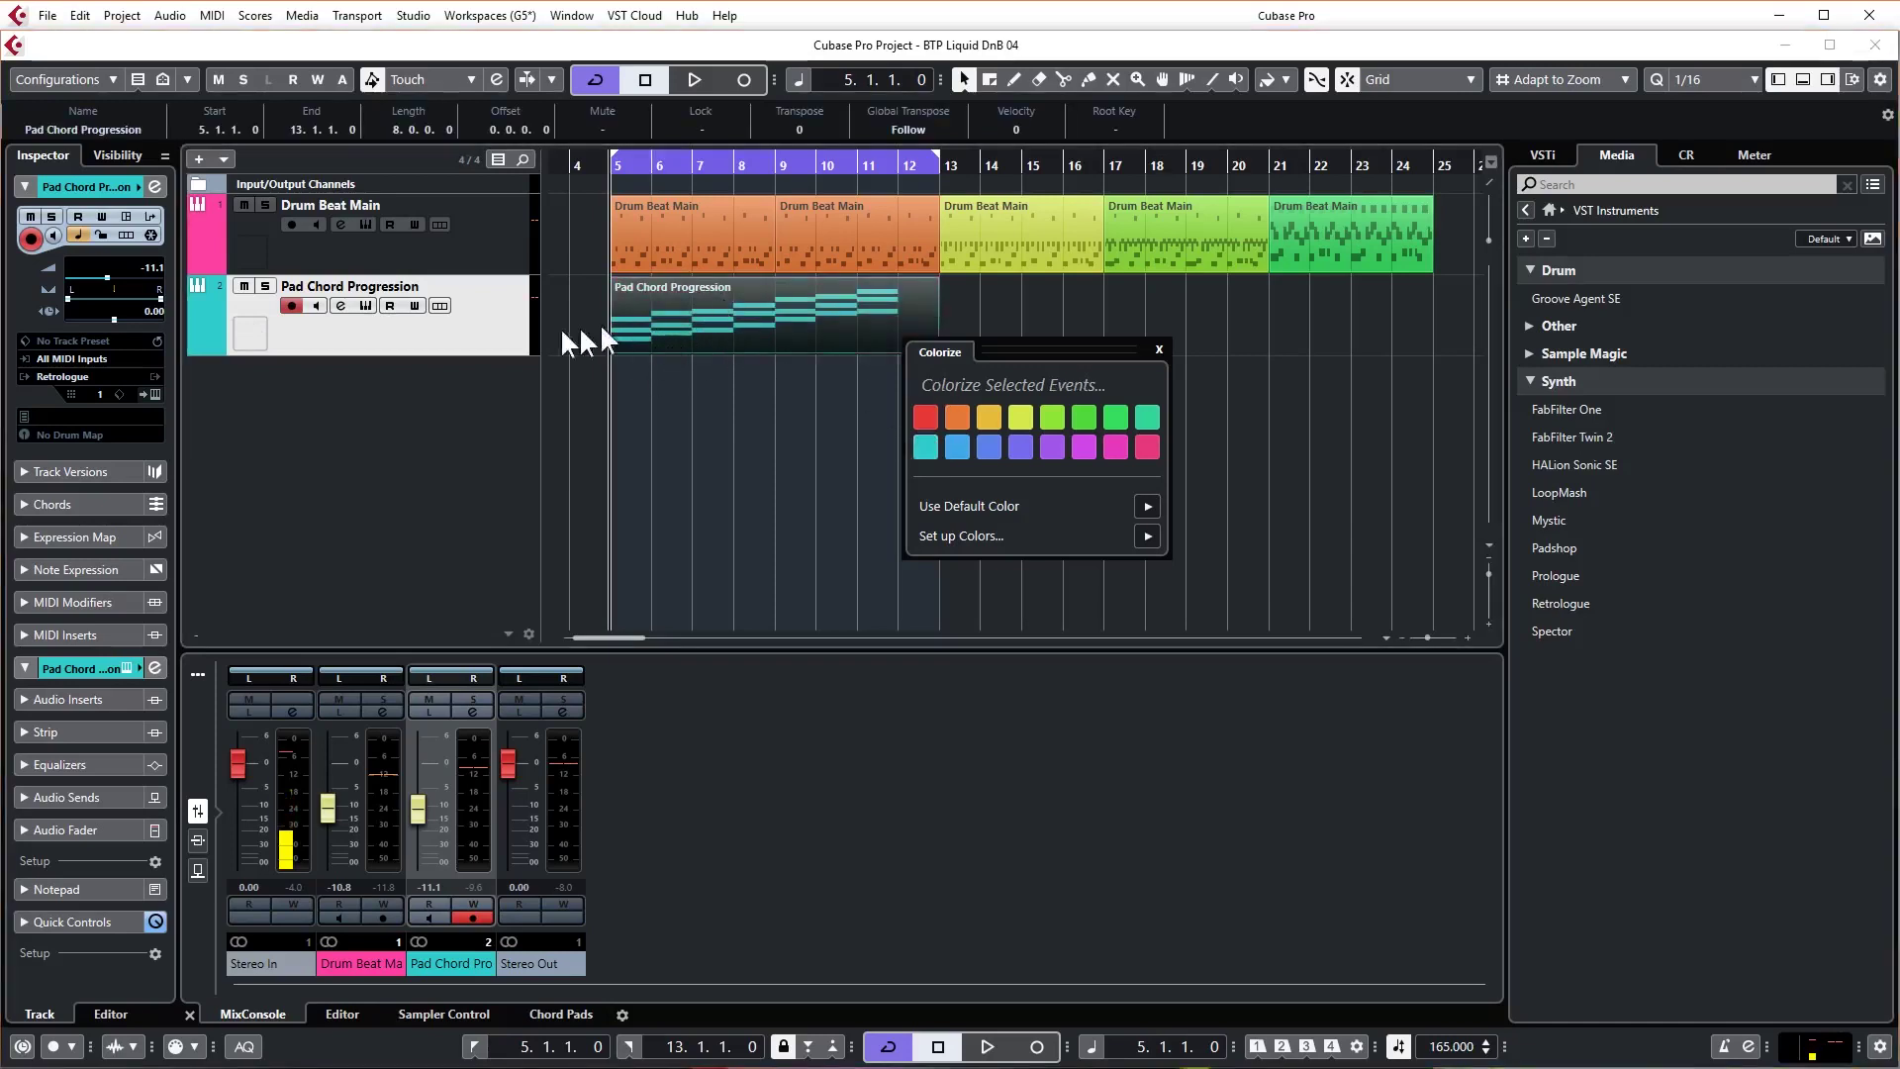
click(212, 250)
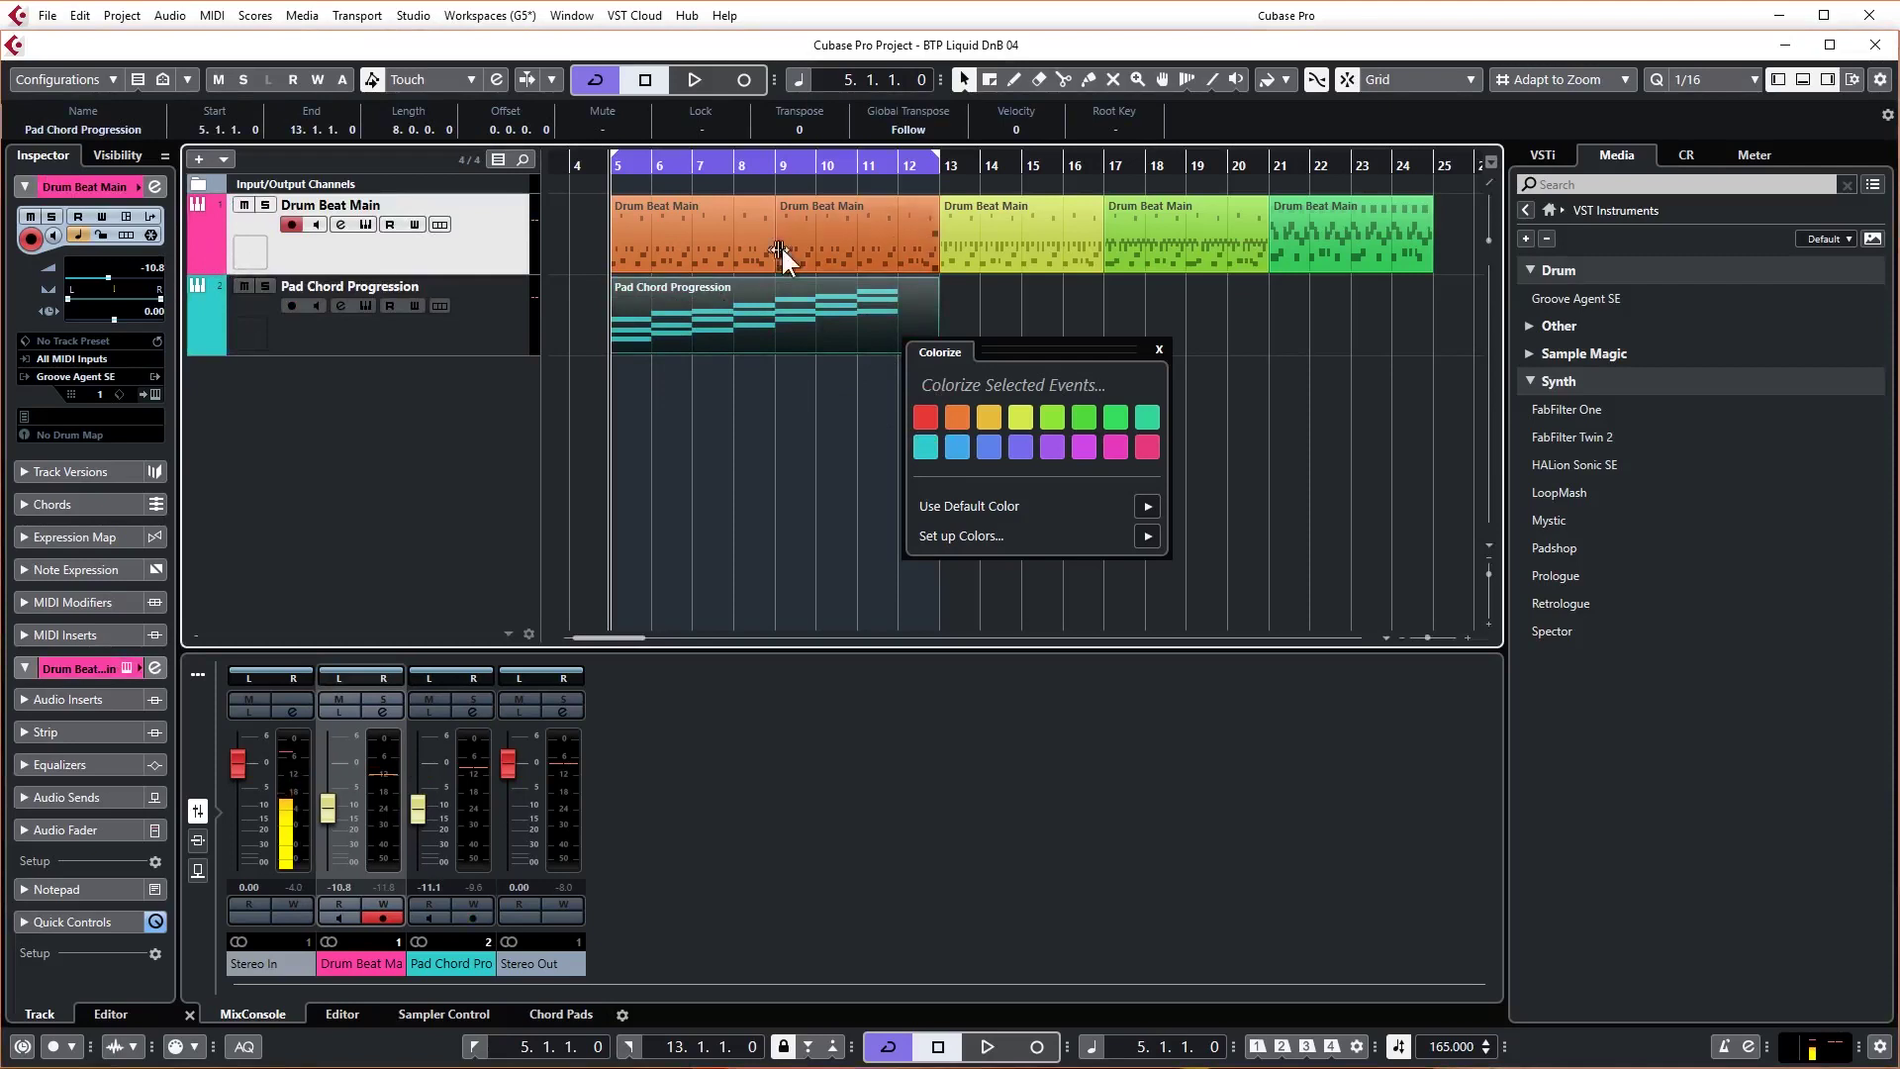
click(589, 283)
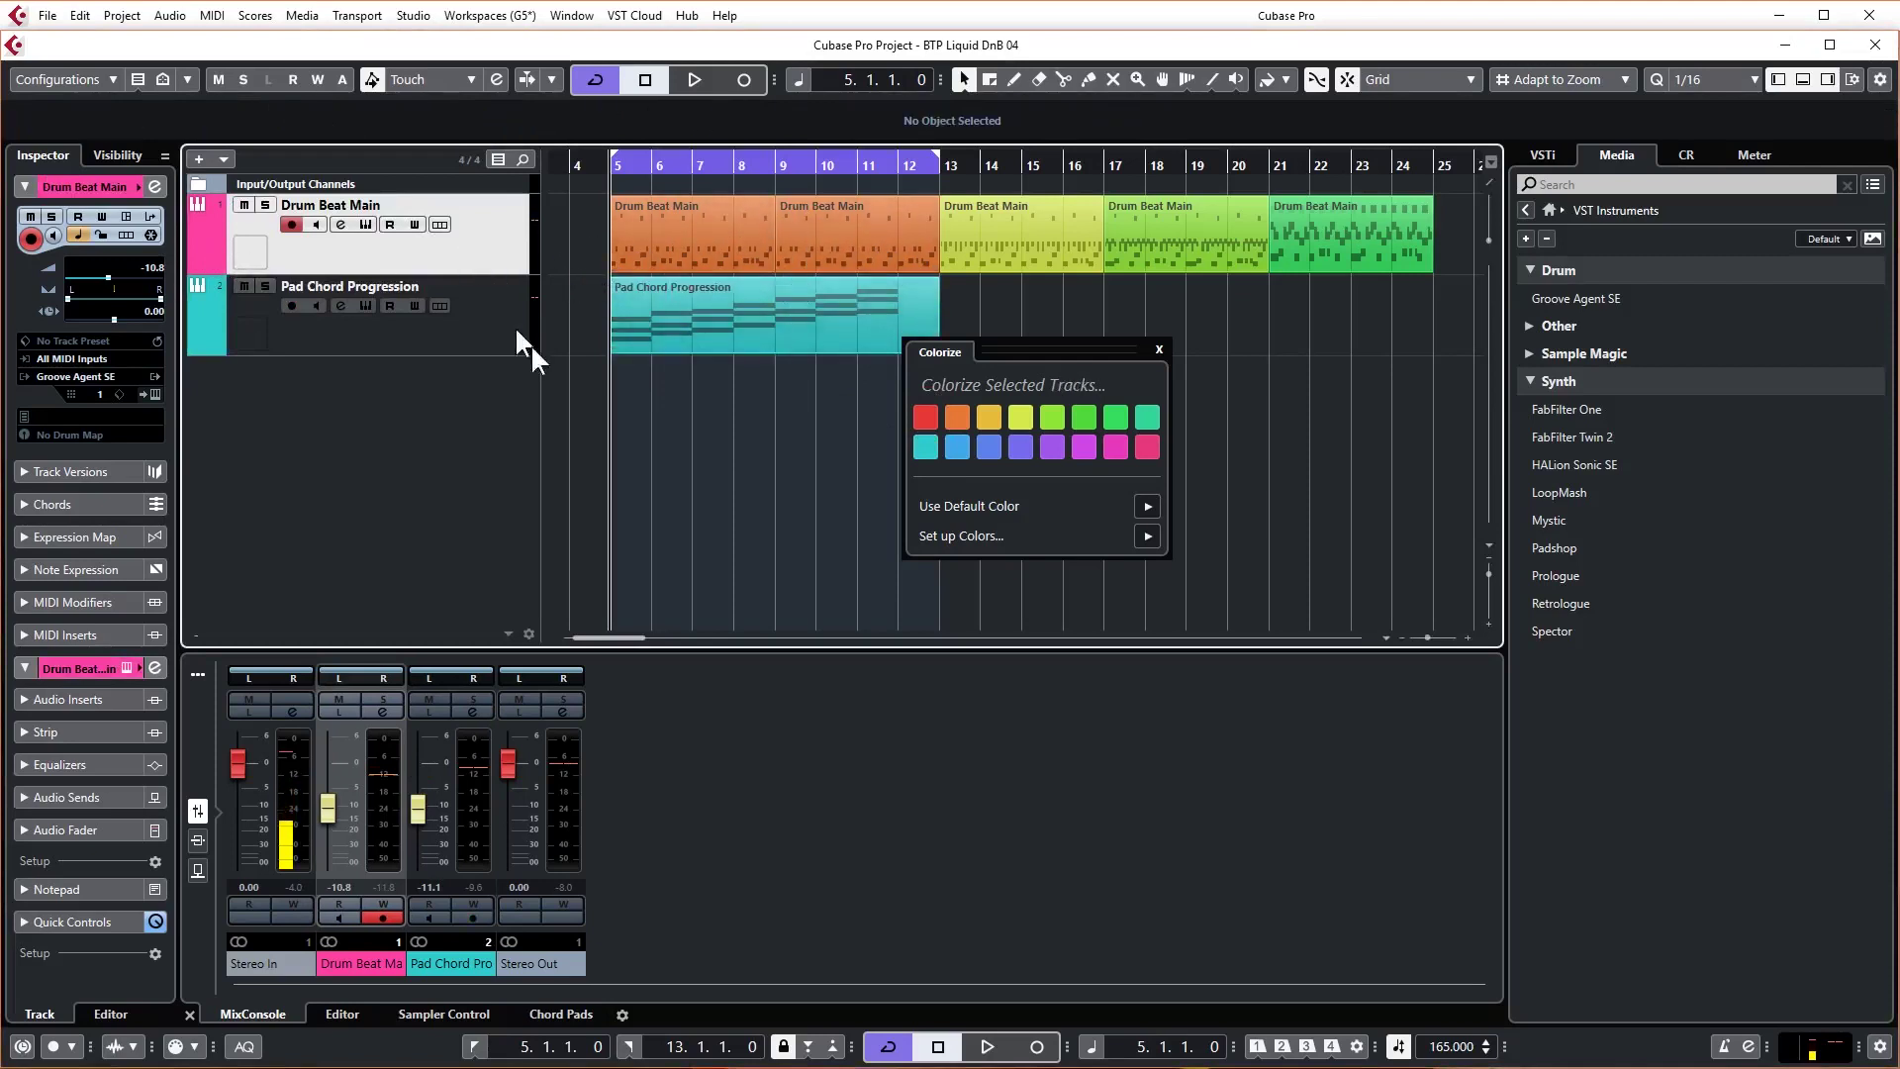
key(Escape)
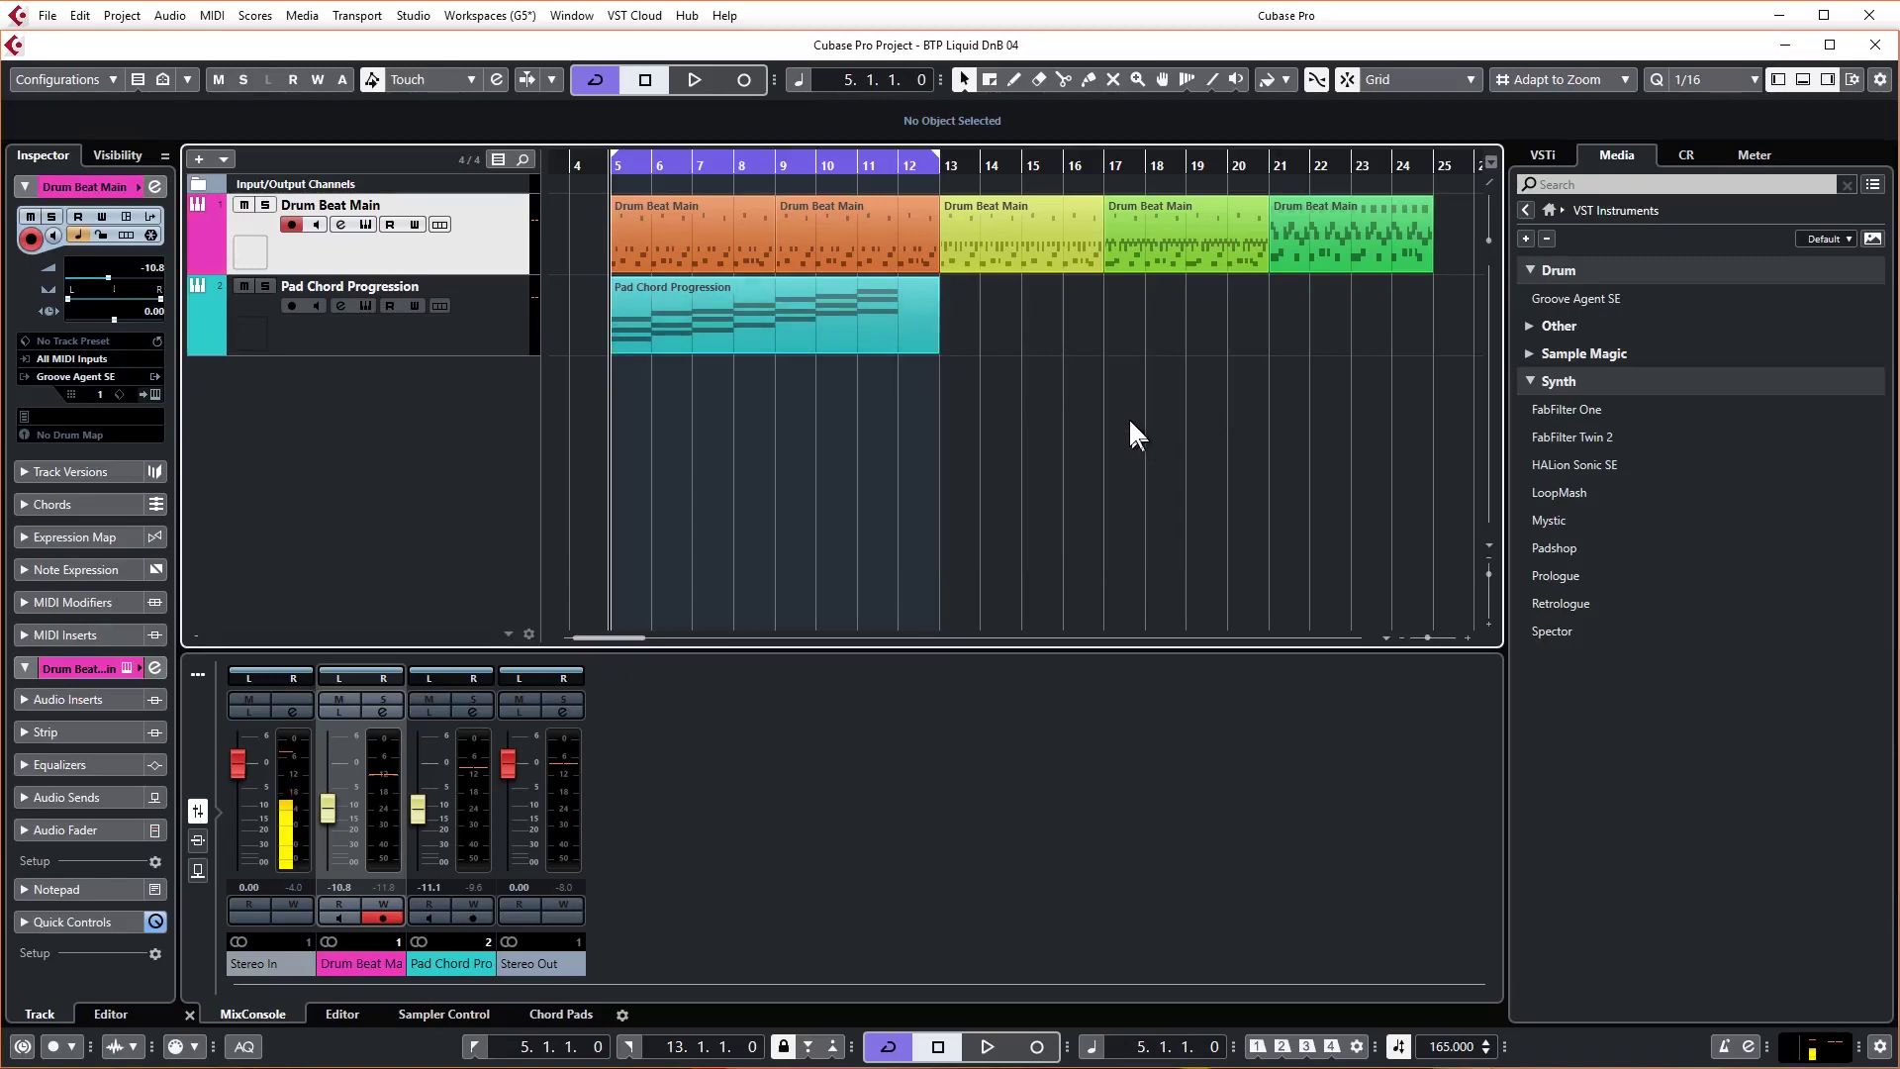